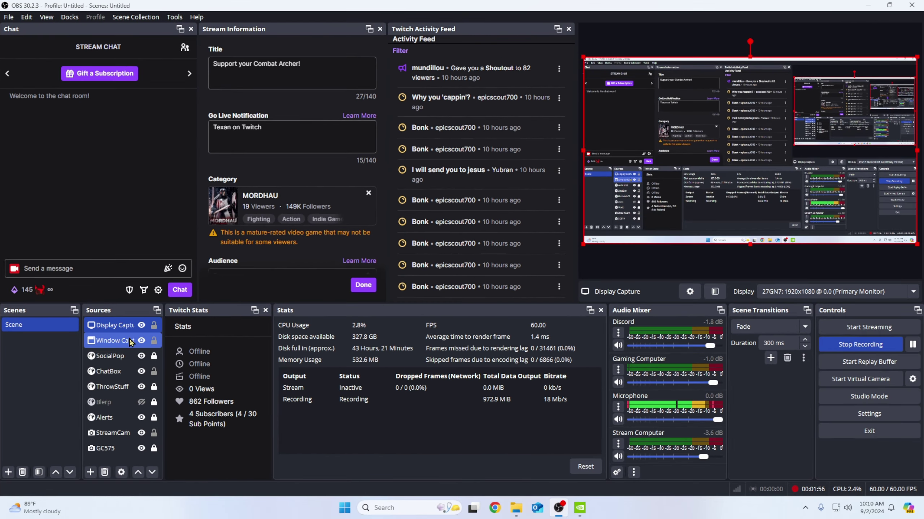
Remove the Window Capture source, then review the GC575, SocialPop, Display Capture and StreamCam sources
{"action": "right_click", "coordinate": [130, 343]}
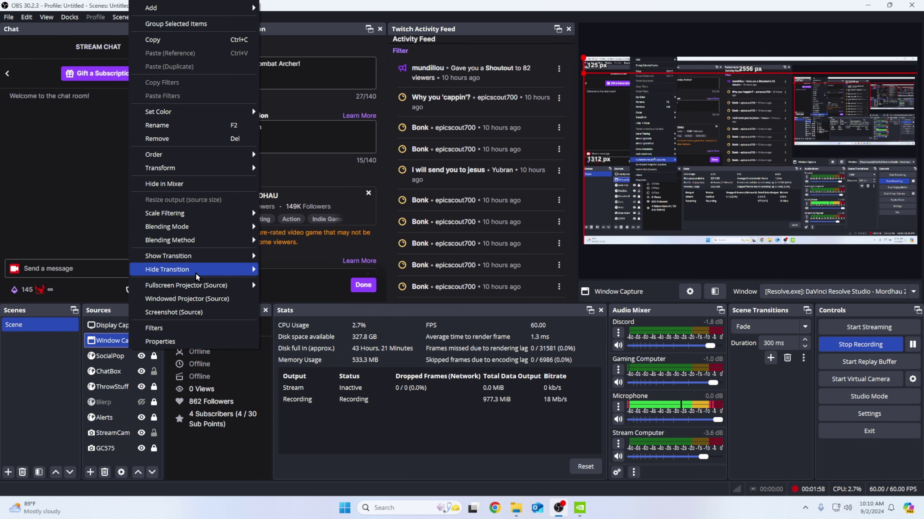
{"action": "left_click", "coordinate": [156, 185]}
{"action": "left_click", "coordinate": [133, 433]}
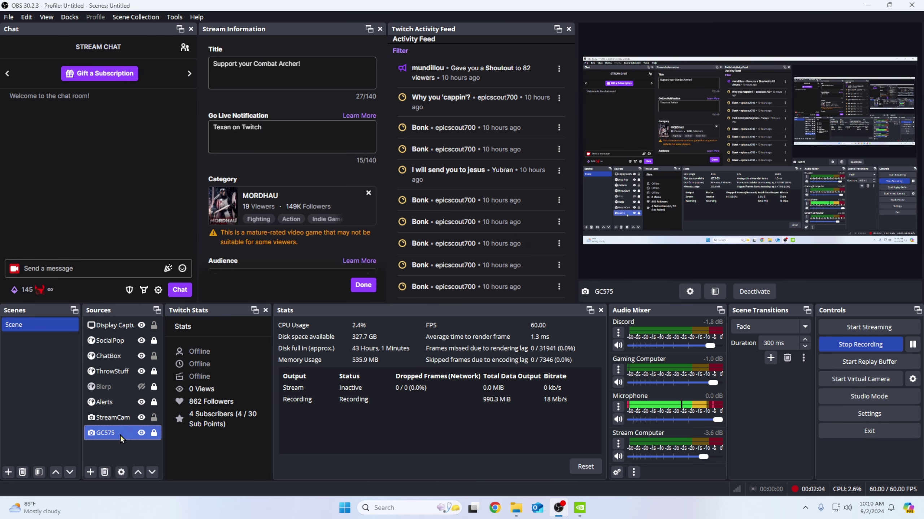
{"action": "left_click", "coordinate": [109, 340]}
{"action": "left_click", "coordinate": [109, 325]}
{"action": "left_click", "coordinate": [109, 417]}
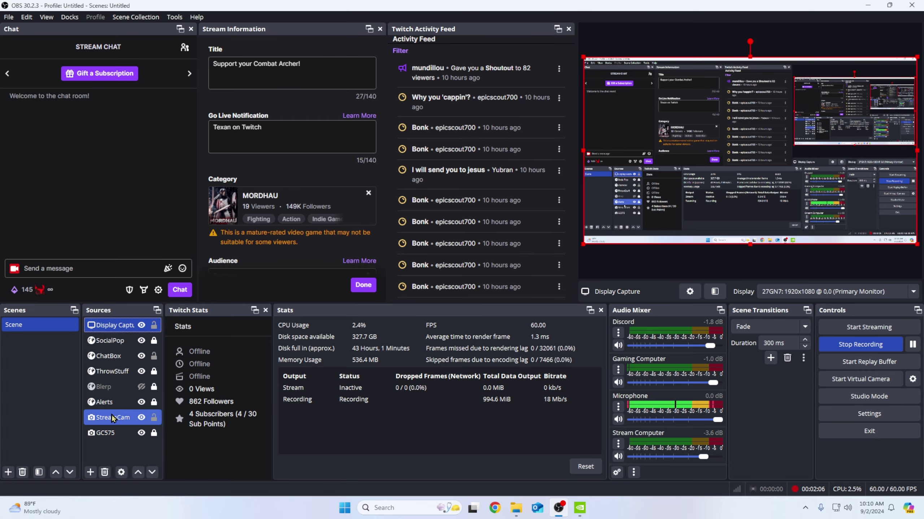
{"action": "left_click", "coordinate": [114, 433]}
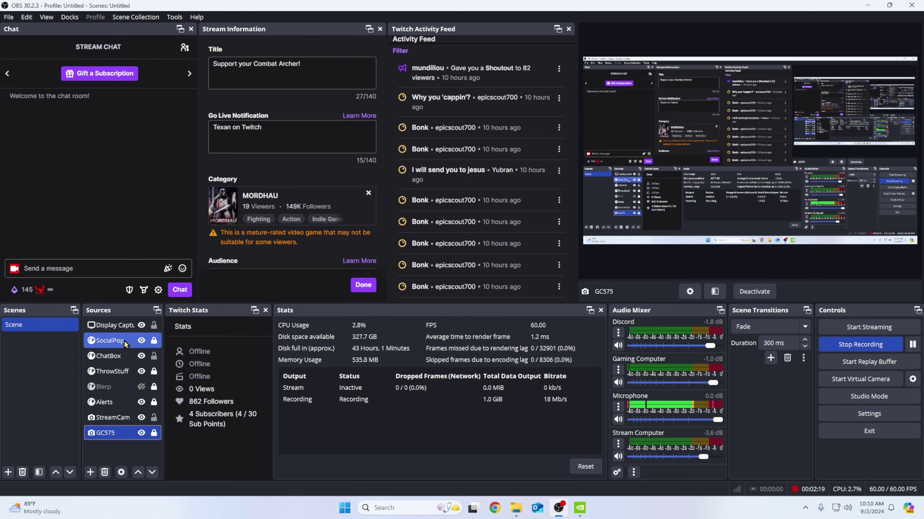
{"action": "left_click", "coordinate": [122, 330]}
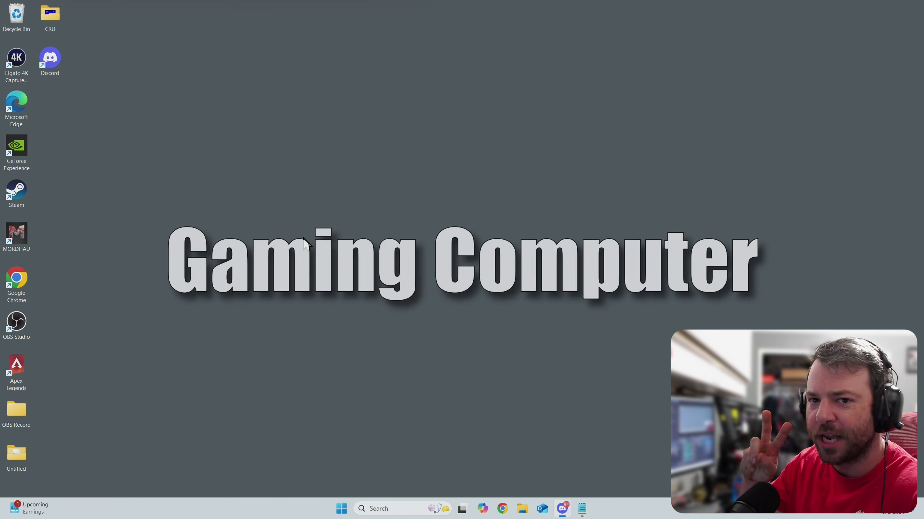
Search 'game', open Game Mode, then go to Graphics' default graphics settings
{"action": "right_click", "coordinate": [304, 238]}
{"action": "left_click", "coordinate": [434, 393]}
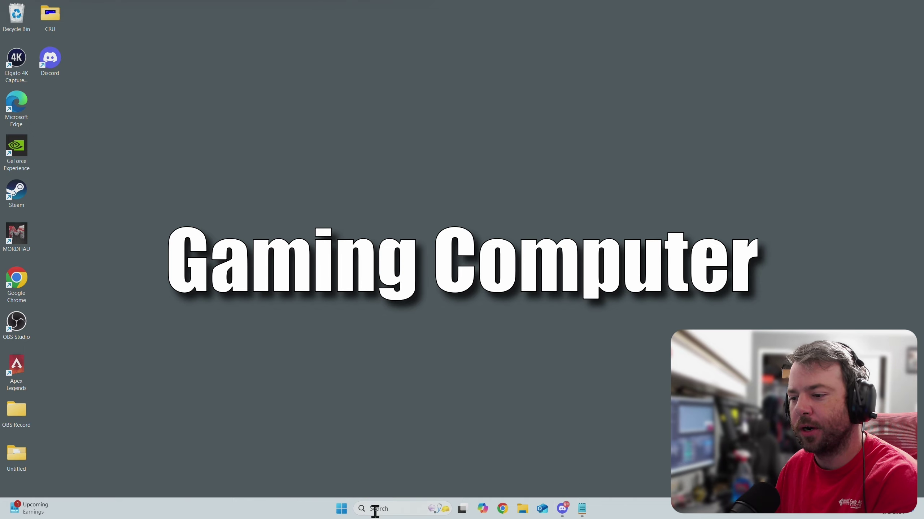
{"action": "left_click", "coordinate": [378, 508]}
{"action": "type", "text": "game"}
{"action": "key", "text": "Return"}
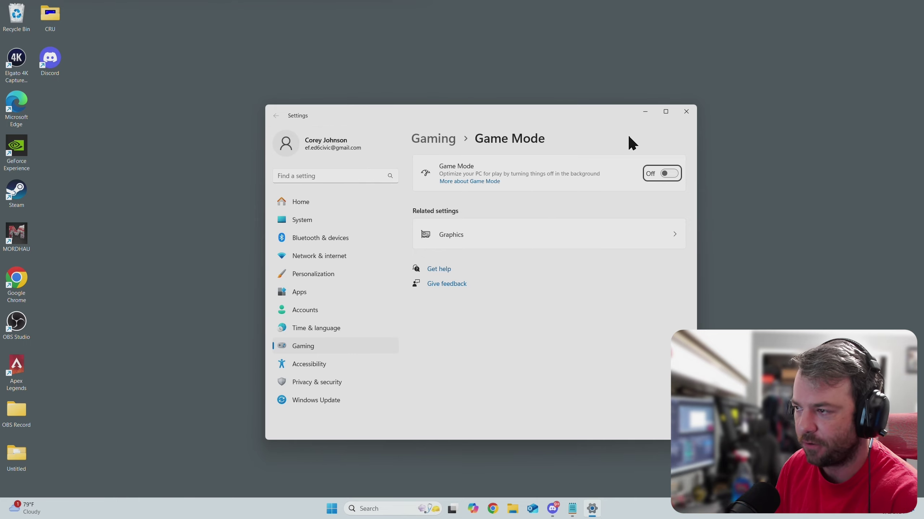
{"action": "left_click", "coordinate": [469, 234]}
{"action": "left_click", "coordinate": [467, 182]}
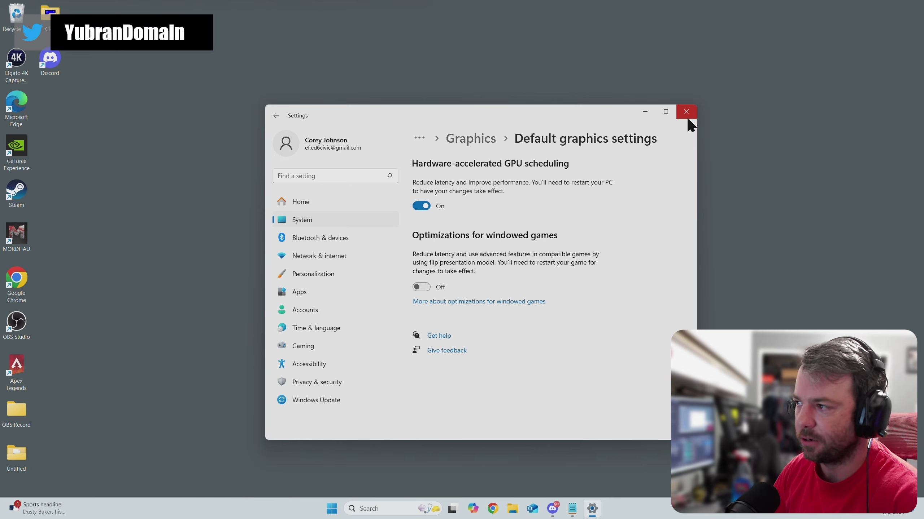
Close Settings, open NVIDIA Control Panel from the desktop, and view the G-SYNC setup page
{"action": "left_click", "coordinate": [686, 113]}
{"action": "right_click", "coordinate": [477, 239]}
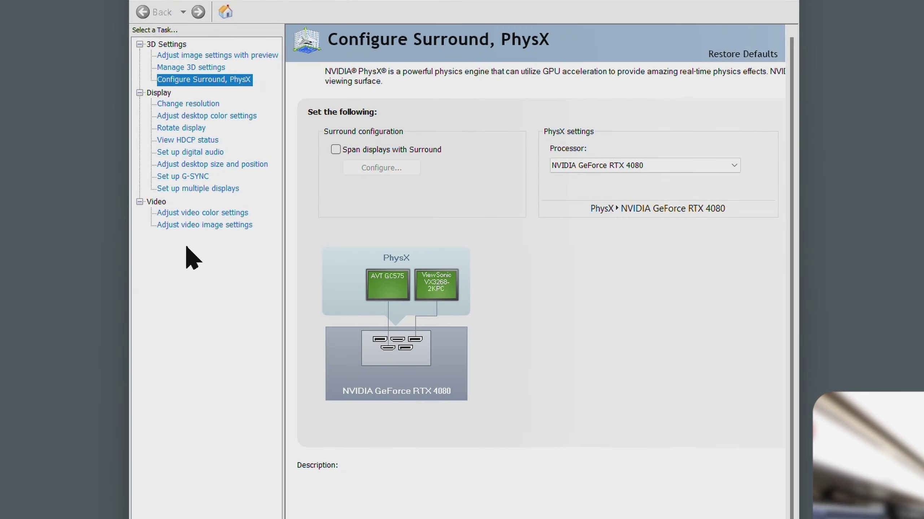
{"action": "left_click", "coordinate": [203, 178]}
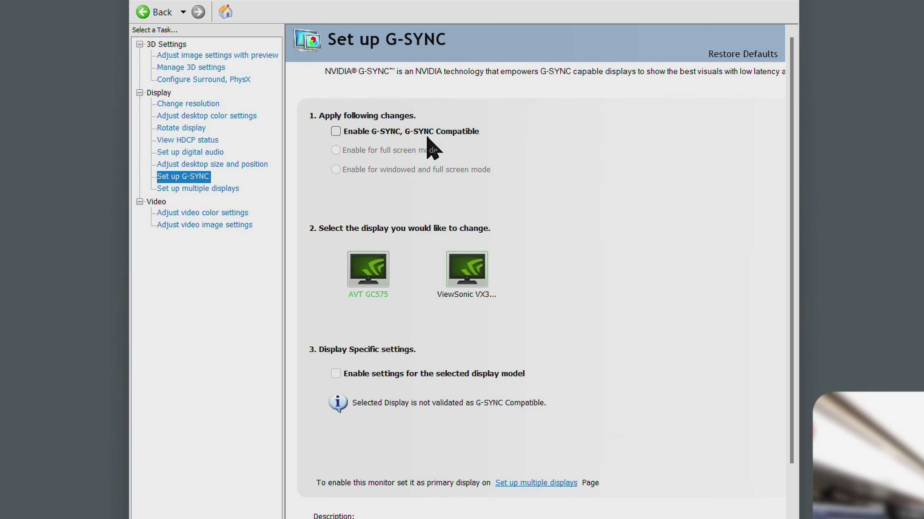
Review Change resolution, leaving the refresh rate at 240Hz
{"action": "left_click", "coordinate": [180, 104]}
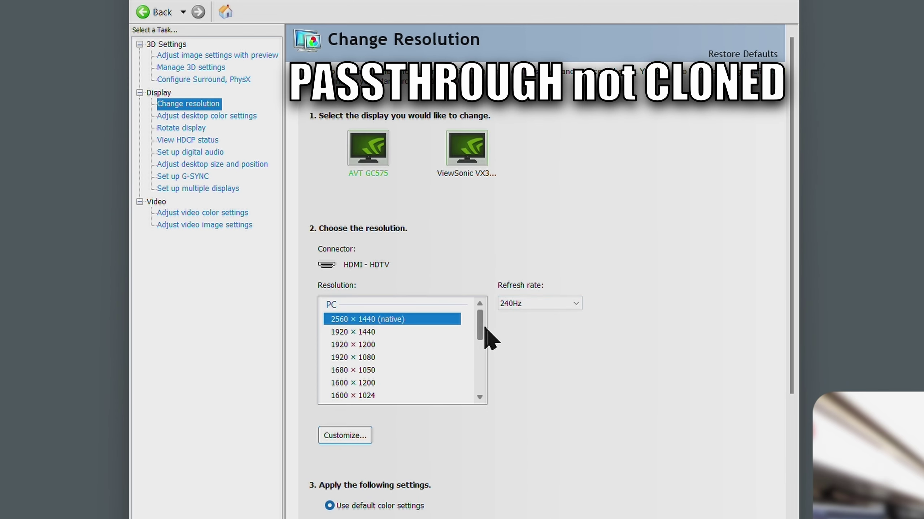
{"action": "left_click", "coordinate": [576, 307]}
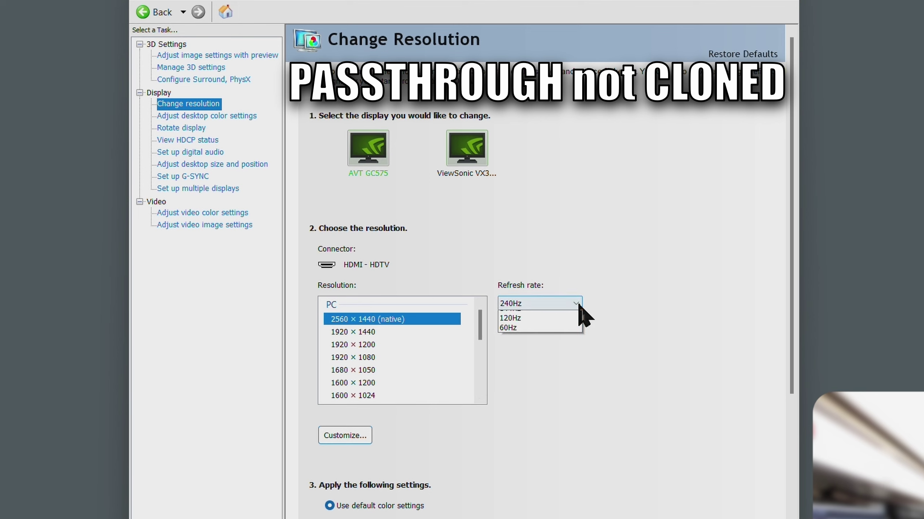
{"action": "left_click", "coordinate": [578, 305]}
{"action": "left_click", "coordinate": [578, 305]}
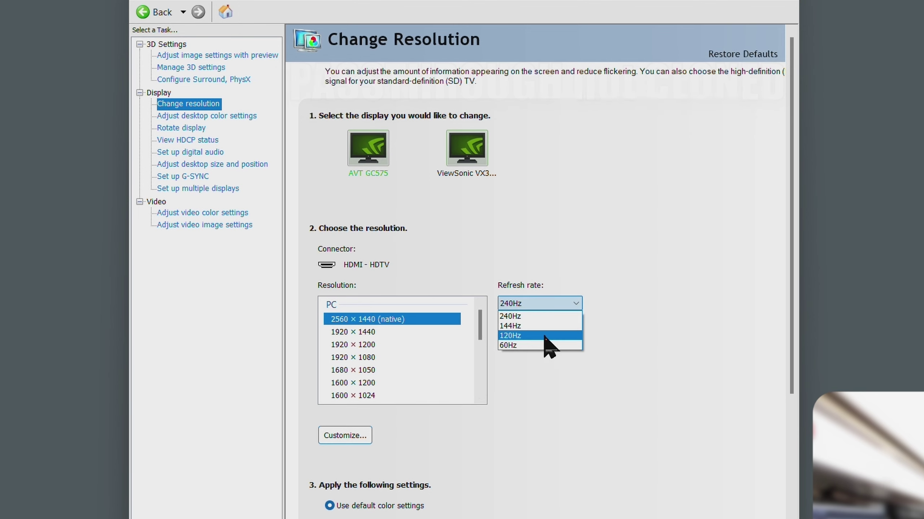
{"action": "left_click", "coordinate": [576, 305]}
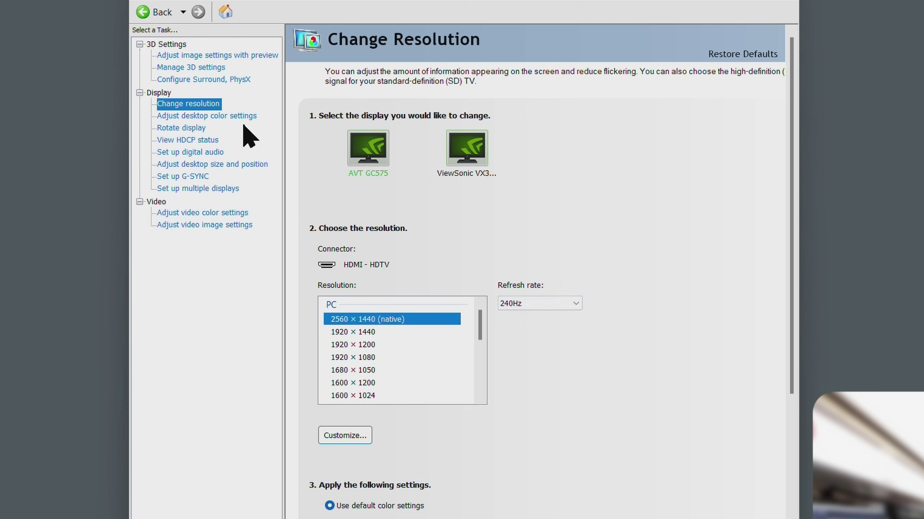
Keep PhysX on the GeForce RTX 4080, then go to Manage 3D settings
{"action": "left_click", "coordinate": [205, 80]}
{"action": "left_click", "coordinate": [614, 165]}
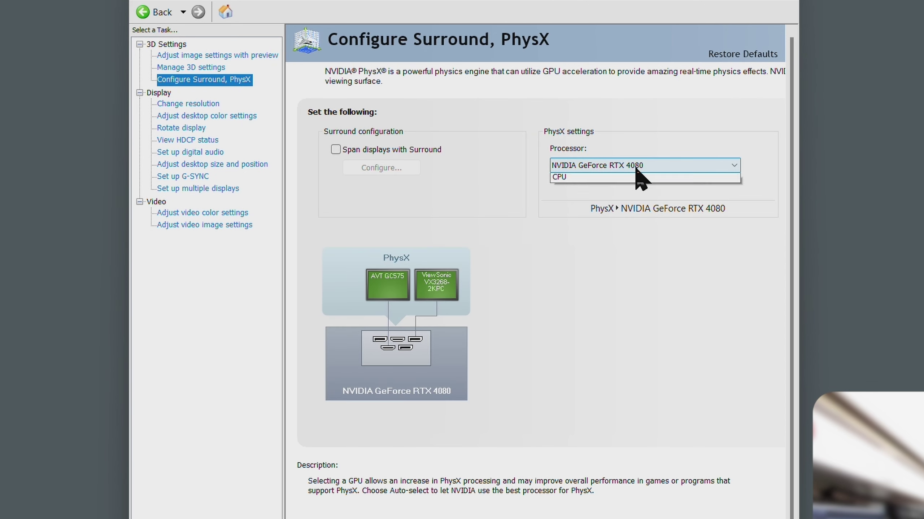
{"action": "left_click", "coordinate": [657, 191]}
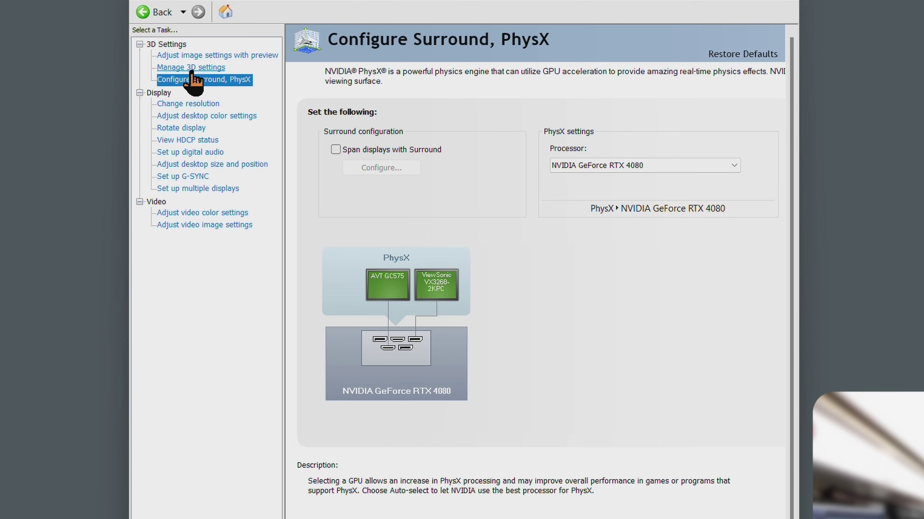
{"action": "left_click", "coordinate": [174, 68]}
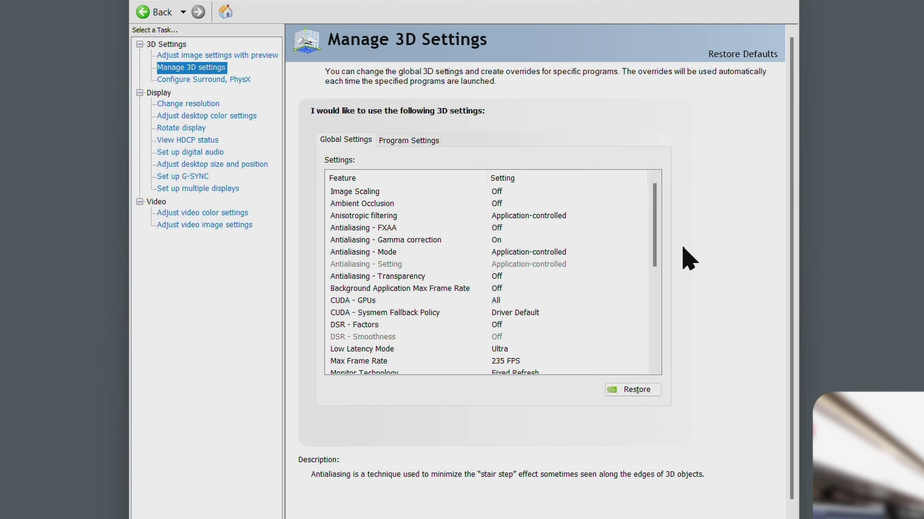
Scroll the Global Settings list and keep Low Latency Mode at Ultra
{"action": "left_click_drag", "start_coordinate": [653, 181], "coordinate": [659, 222]}
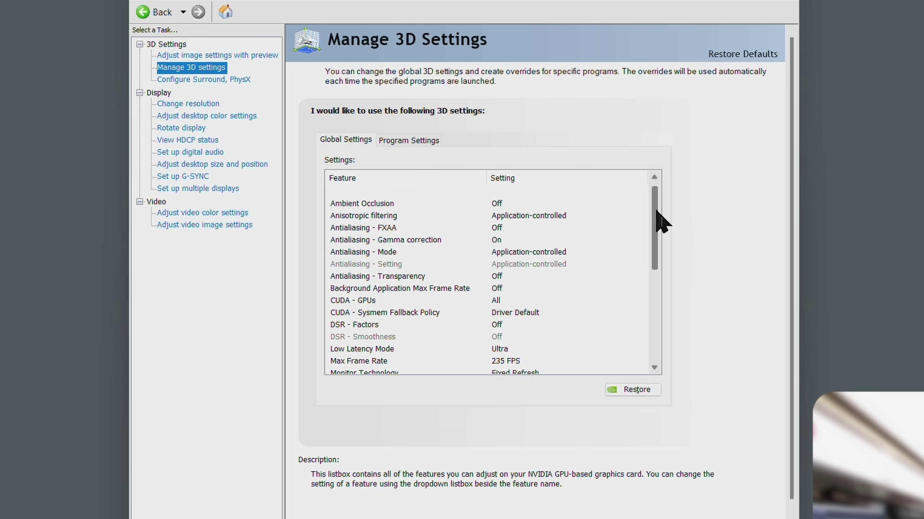
{"action": "left_click", "coordinate": [654, 368]}
{"action": "left_click", "coordinate": [654, 367]}
{"action": "left_click", "coordinate": [653, 368]}
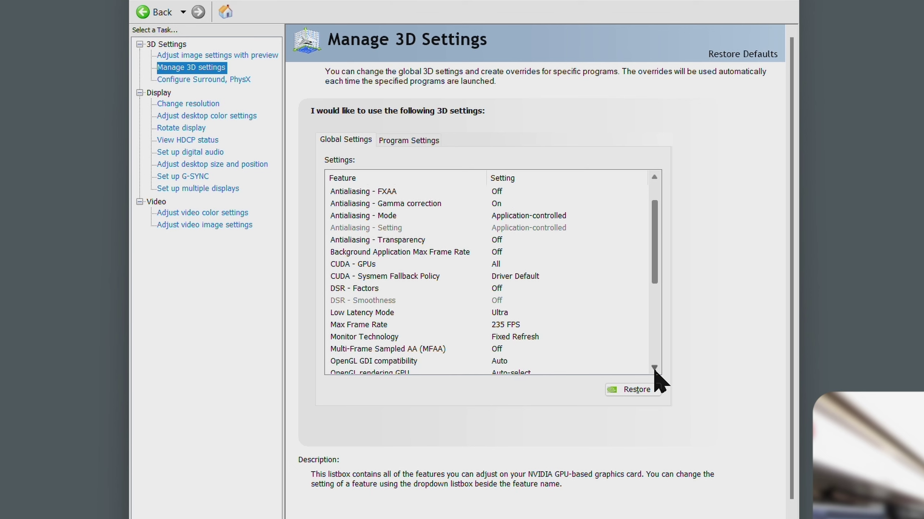
{"action": "left_click", "coordinate": [654, 368]}
{"action": "left_click", "coordinate": [654, 368]}
{"action": "left_click", "coordinate": [653, 367]}
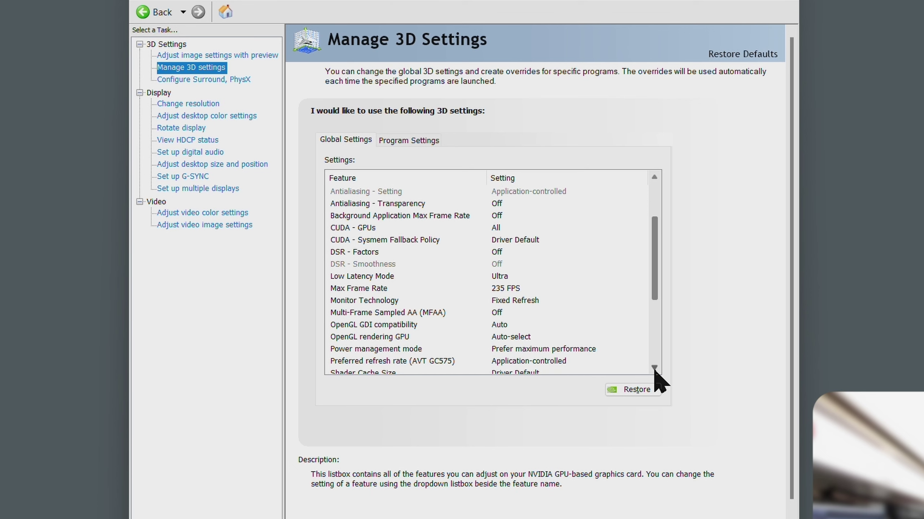
{"action": "left_click", "coordinate": [653, 368]}
{"action": "left_click", "coordinate": [654, 368]}
{"action": "left_click", "coordinate": [653, 368]}
{"action": "left_click", "coordinate": [653, 367]}
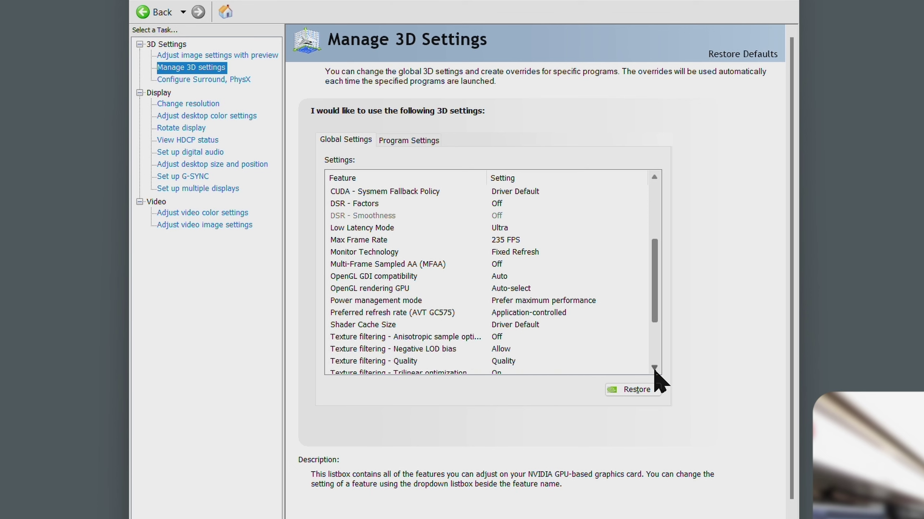
{"action": "left_click", "coordinate": [654, 368]}
{"action": "left_click", "coordinate": [653, 368]}
{"action": "left_click", "coordinate": [654, 368]}
{"action": "left_click", "coordinate": [653, 367]}
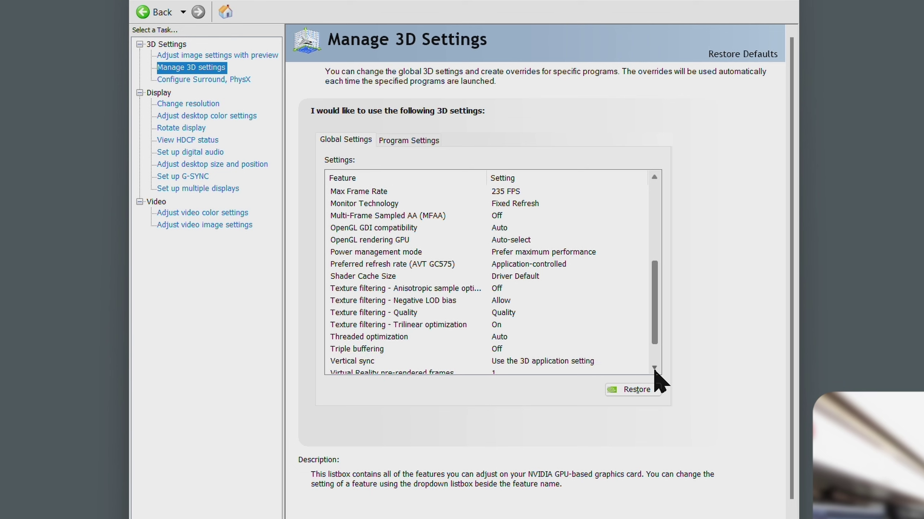
{"action": "left_click", "coordinate": [654, 368]}
{"action": "left_click", "coordinate": [653, 368]}
{"action": "left_click", "coordinate": [654, 367]}
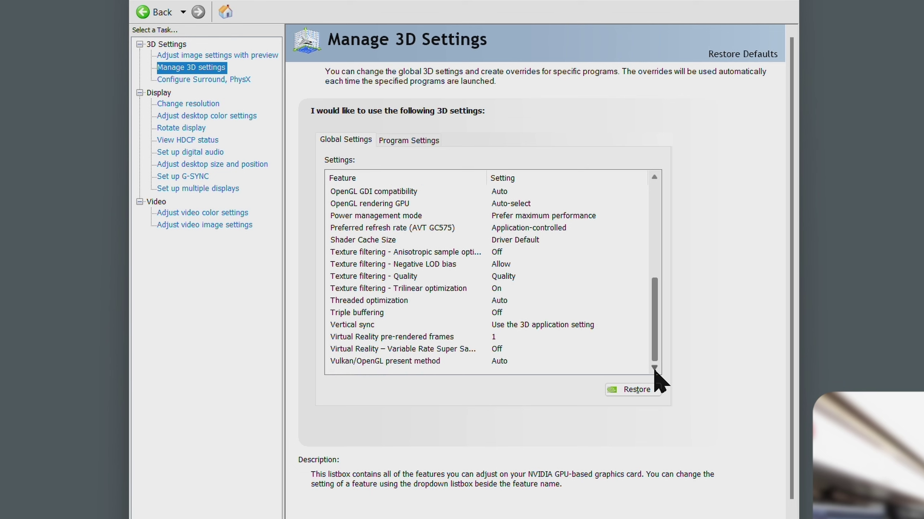
{"action": "left_click_drag", "start_coordinate": [656, 339], "coordinate": [659, 286]}
{"action": "mouse_move", "coordinate": [528, 264]}
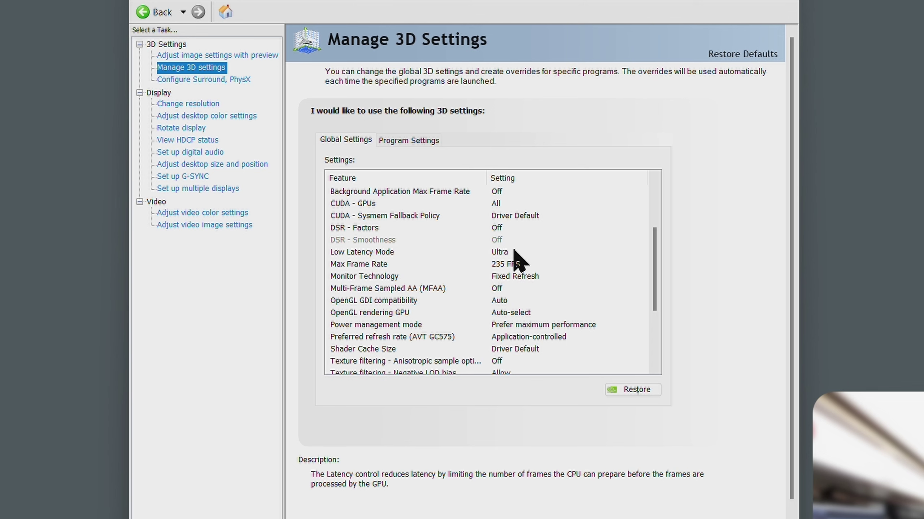
{"action": "left_click", "coordinate": [514, 251]}
{"action": "left_click", "coordinate": [514, 251]}
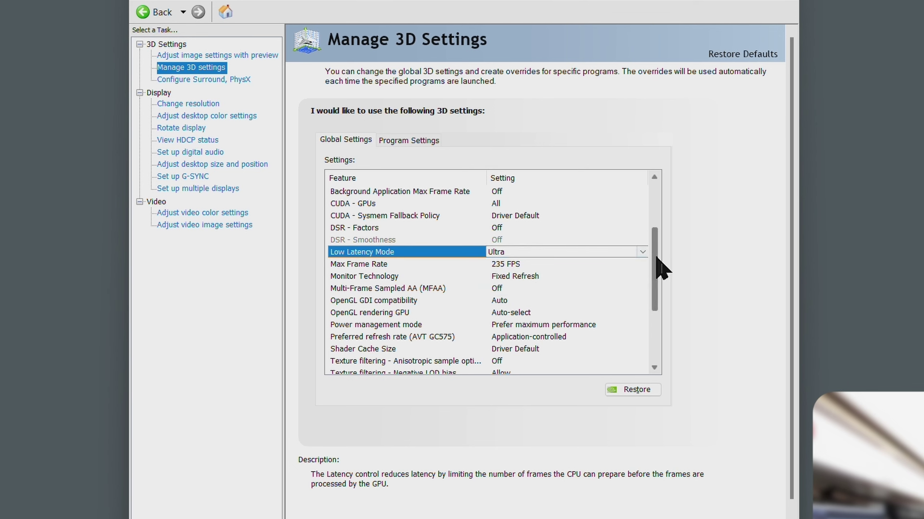
Leave Triple buffering set to Off
{"action": "left_click_drag", "start_coordinate": [655, 258], "coordinate": [664, 291]}
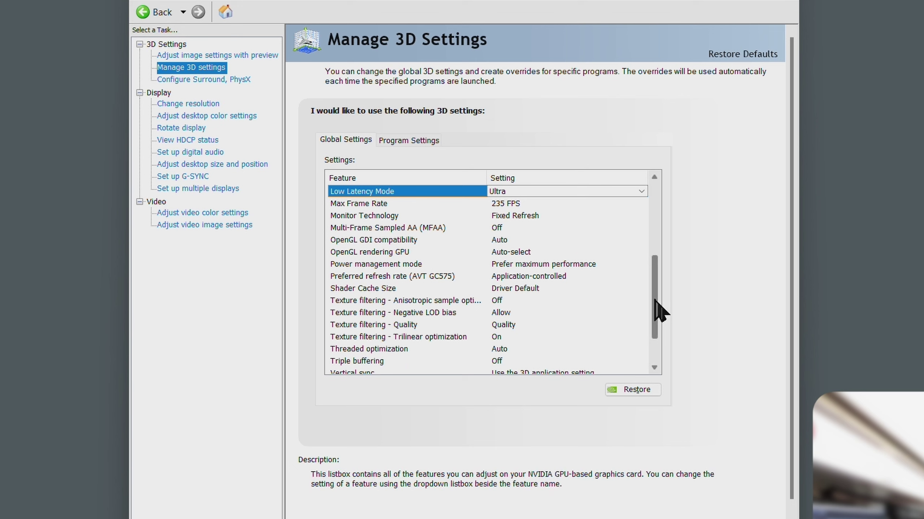
{"action": "left_click_drag", "start_coordinate": [659, 309], "coordinate": [658, 353]}
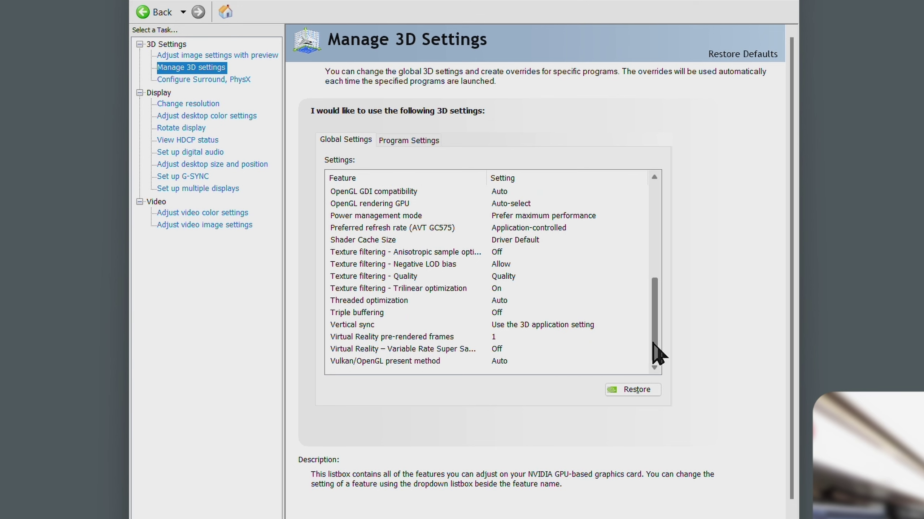
{"action": "left_click", "coordinate": [500, 312]}
{"action": "left_click", "coordinate": [501, 312]}
{"action": "left_click", "coordinate": [546, 324]}
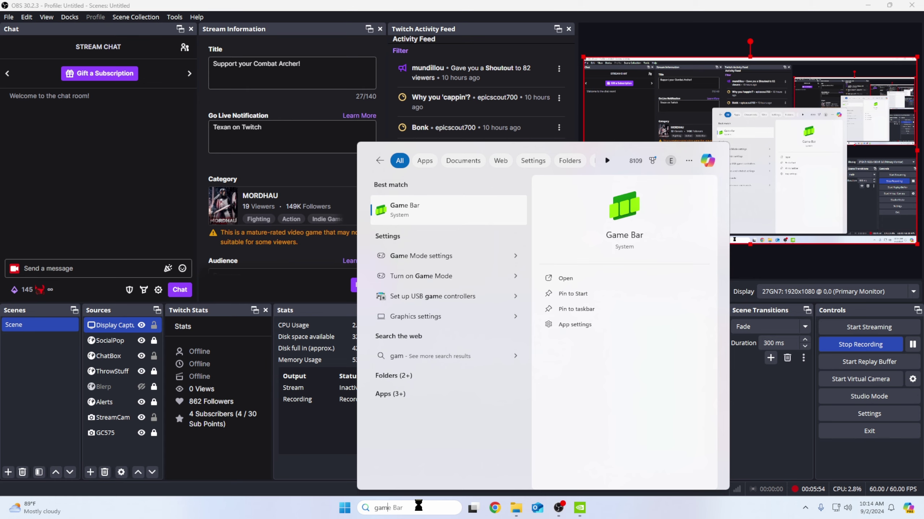
Search 'game mode' and open the Game Mode settings page
{"action": "type", "text": "o"}
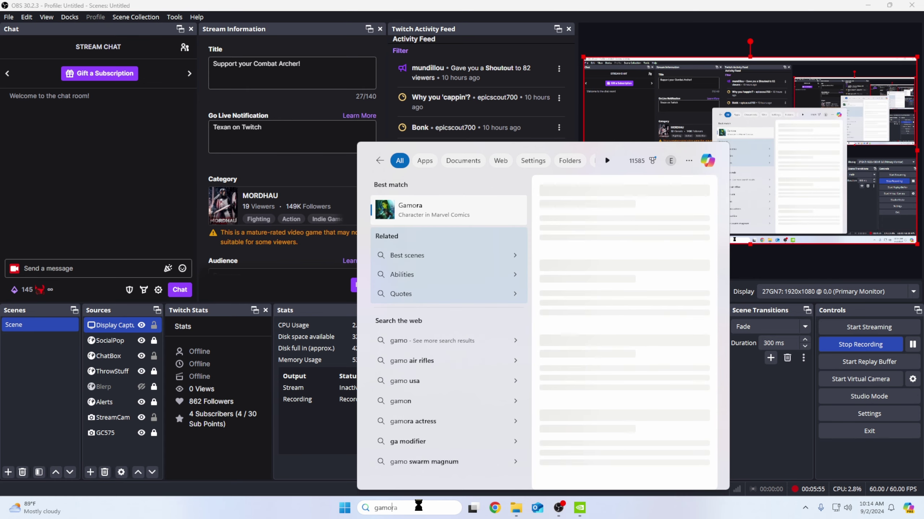
{"action": "key", "text": "BackSpace"}
{"action": "key", "text": "BackSpace"}
{"action": "key", "text": "BackSpace"}
{"action": "key", "text": "BackSpace"}
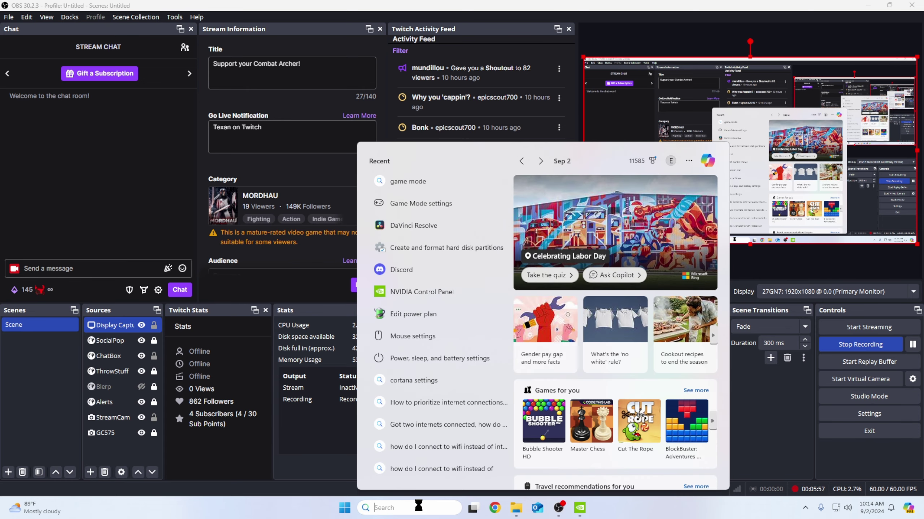
{"action": "type", "text": "game mode"}
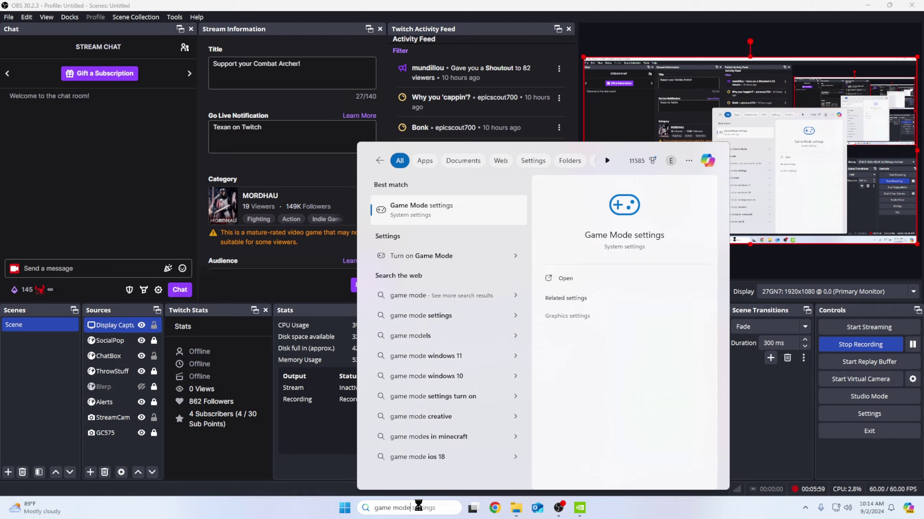
{"action": "key", "text": "Return"}
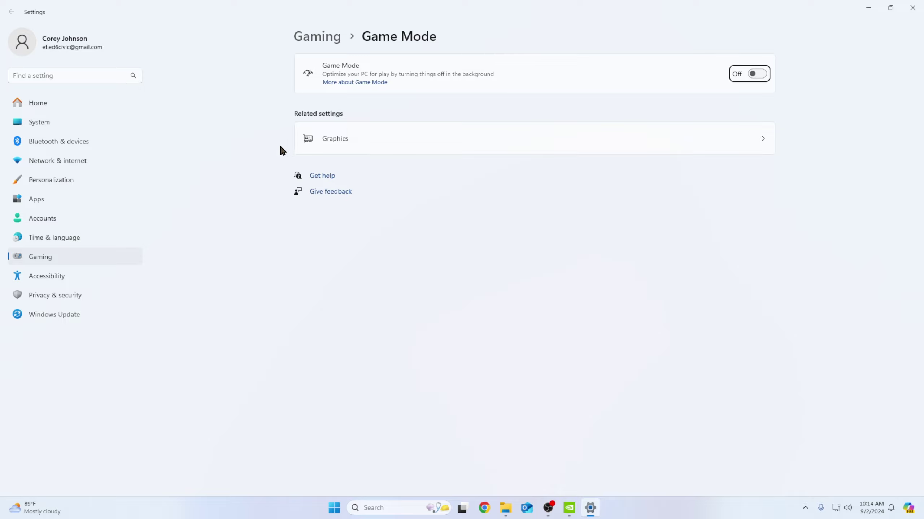
Open Graphics and review the default graphics settings
{"action": "left_click", "coordinate": [330, 140]}
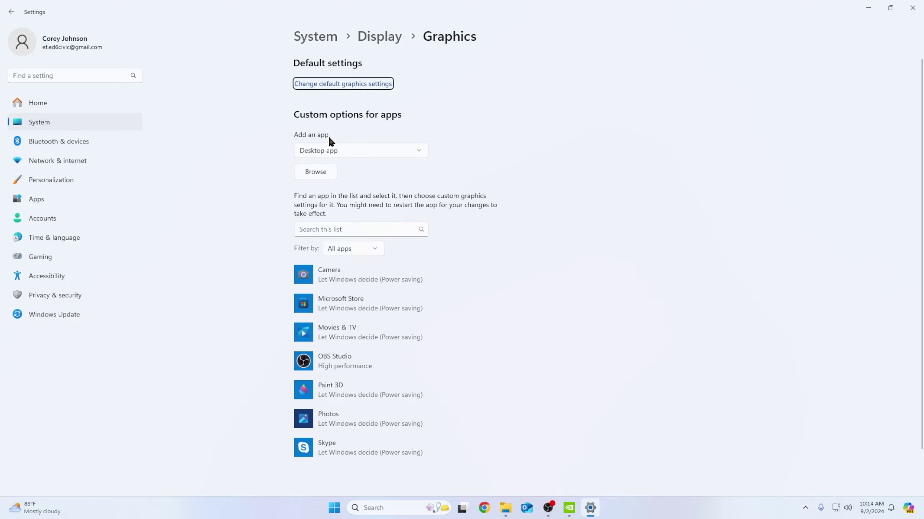
{"action": "left_click", "coordinate": [358, 88]}
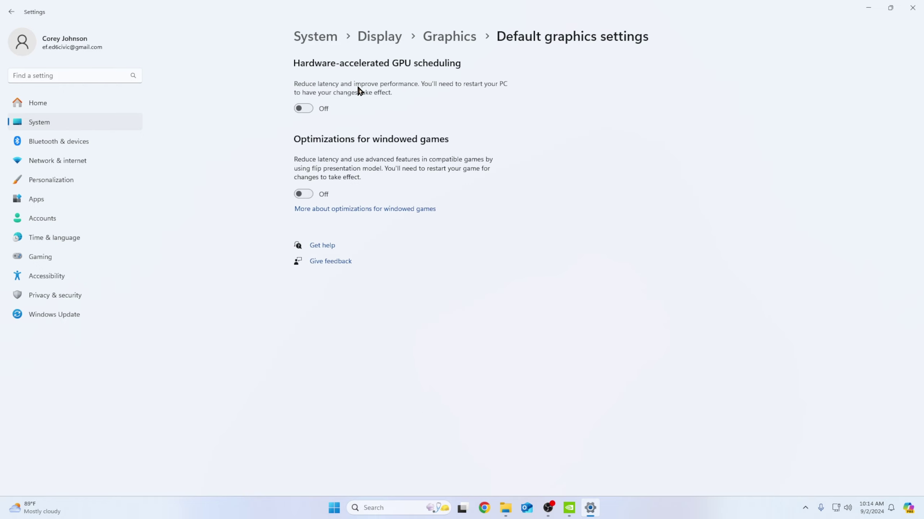
{"action": "left_click", "coordinate": [13, 12]}
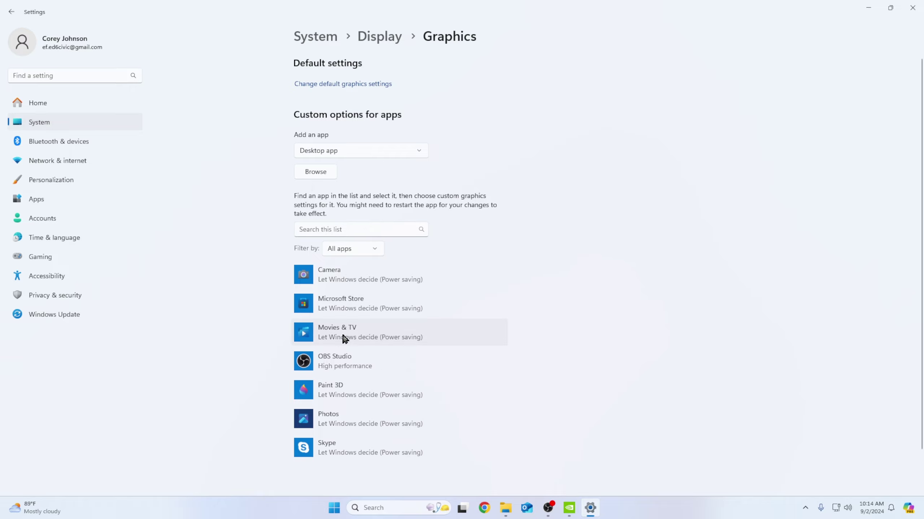
Browse to the obs64 program file but back out without adding it
{"action": "left_click", "coordinate": [329, 169]}
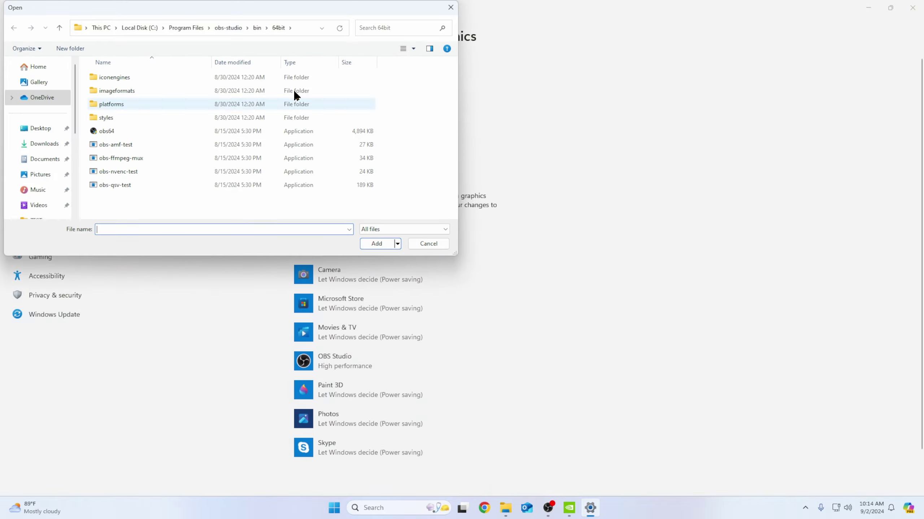
{"action": "left_click", "coordinate": [166, 132]}
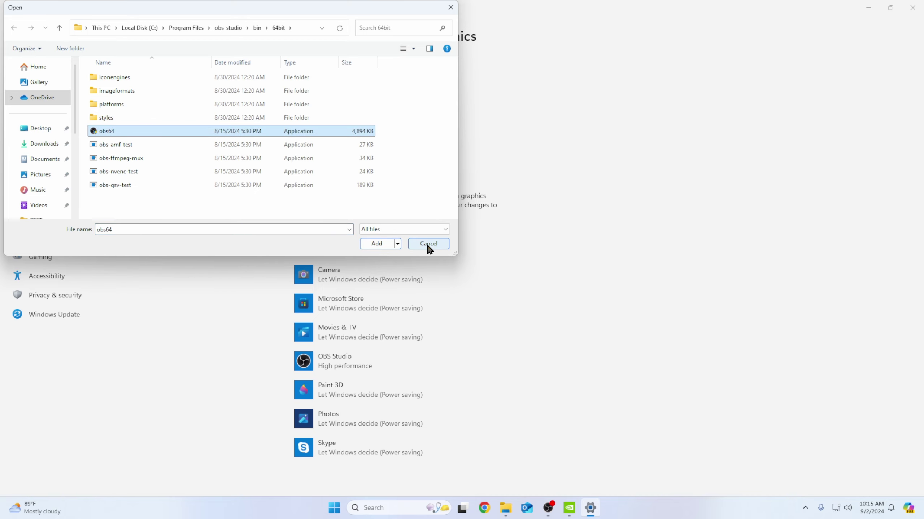
{"action": "left_click", "coordinate": [416, 246]}
Save OBS Studio's graphics preference as High performance and close Settings
{"action": "left_click", "coordinate": [369, 359]}
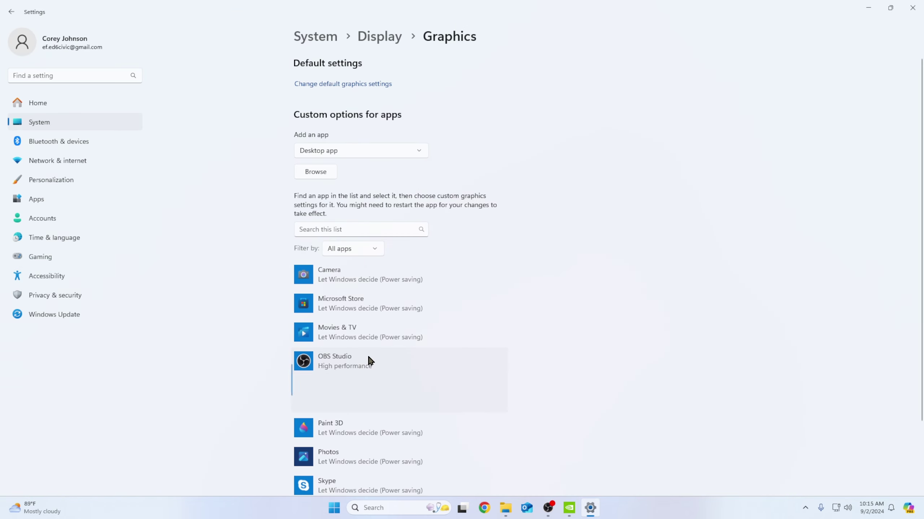
{"action": "left_click", "coordinate": [435, 401]}
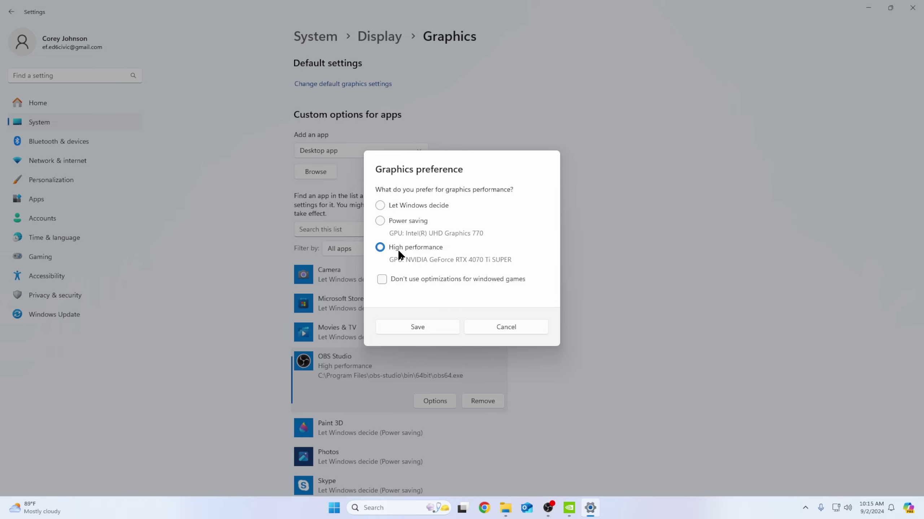
{"action": "left_click", "coordinate": [452, 328]}
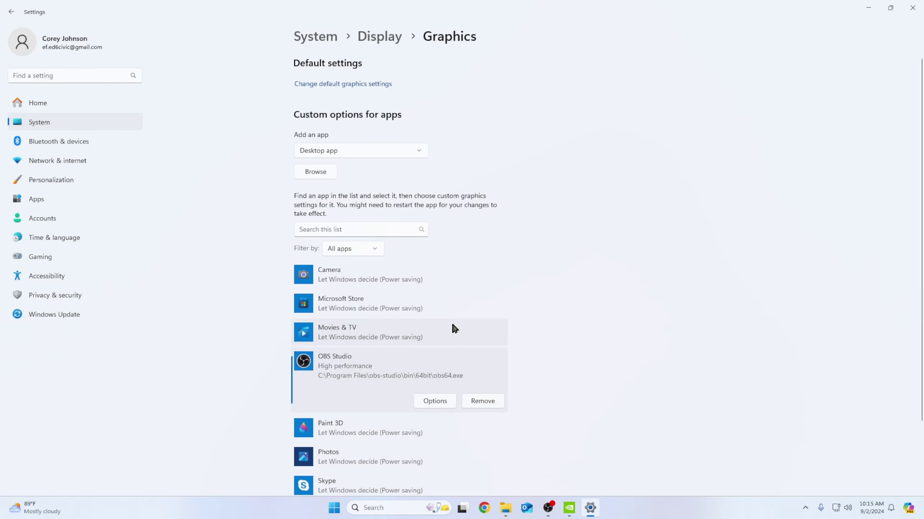
{"action": "left_click", "coordinate": [910, 10]}
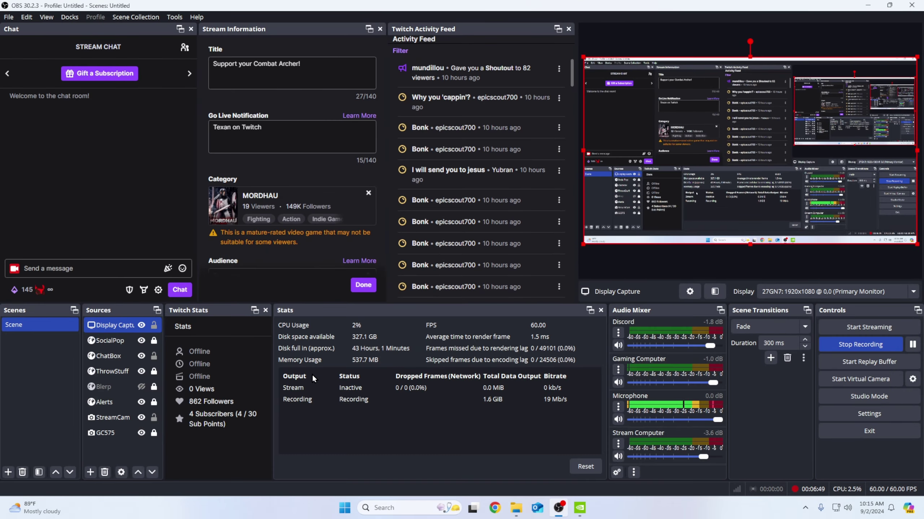
Bring NVIDIA Control Panel forward and view Change resolution (1080p, 120Hz)
{"action": "left_click", "coordinate": [580, 508]}
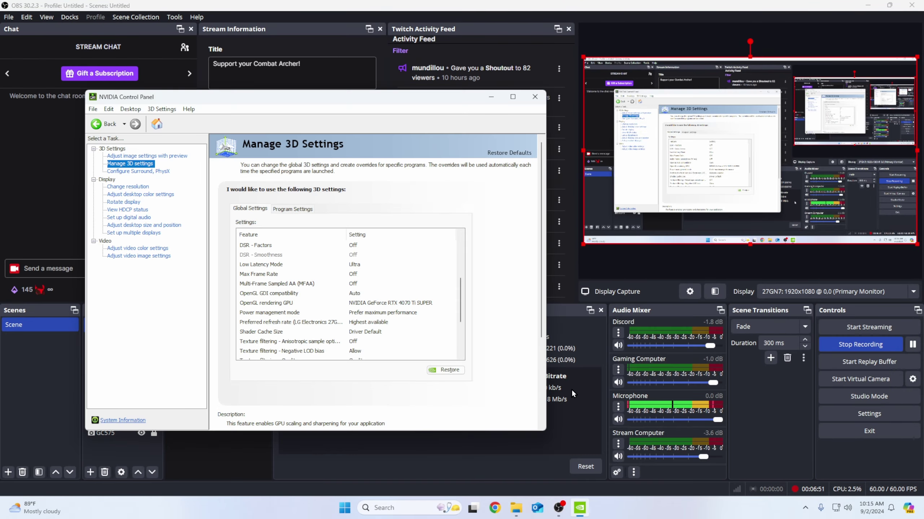
{"action": "mouse_move", "coordinate": [341, 108]}
{"action": "left_mouse_down"}
{"action": "mouse_move", "coordinate": [374, 100]}
{"action": "mouse_move", "coordinate": [359, 106]}
{"action": "left_mouse_up"}
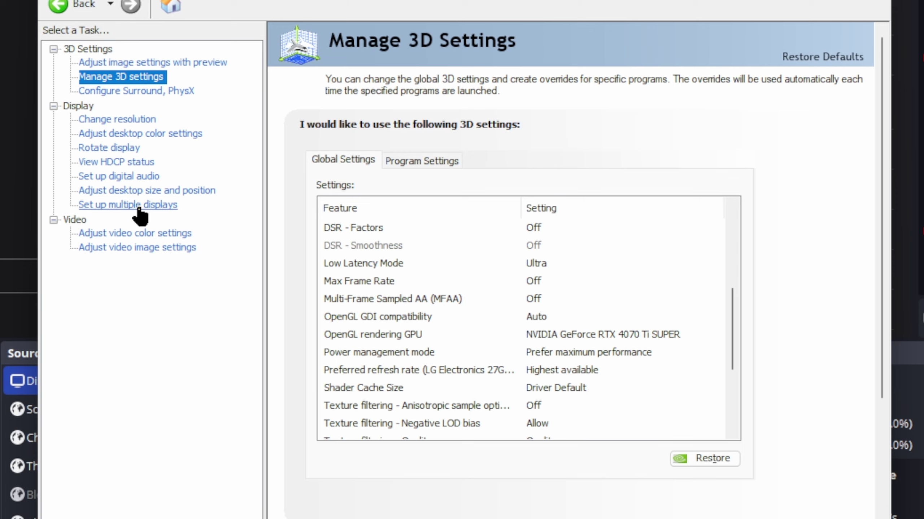
{"action": "left_click", "coordinate": [131, 120]}
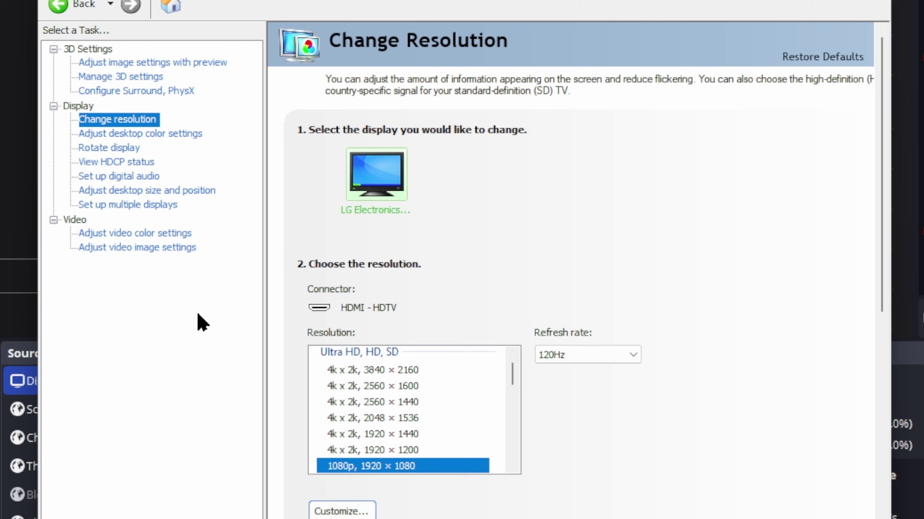
Assign the PhysX processor to the GeForce RTX 4070 Ti SUPER
{"action": "left_click", "coordinate": [165, 93]}
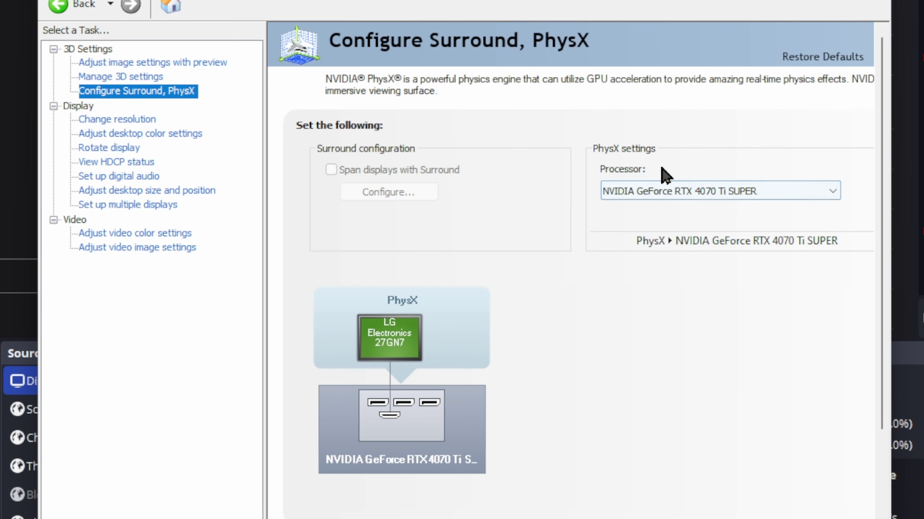
{"action": "left_click", "coordinate": [749, 197]}
{"action": "left_click", "coordinate": [732, 226]}
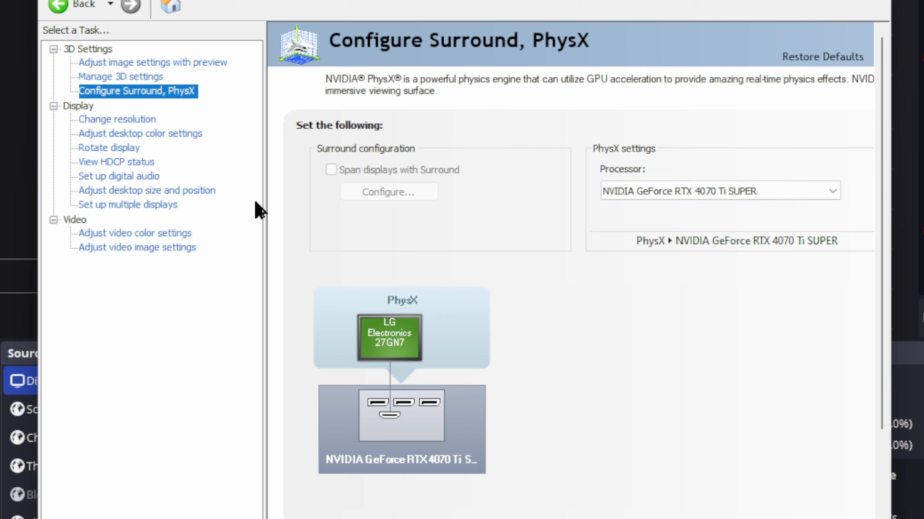
Scroll through Manage 3D settings' global list, confirming Ultra low latency and Prefer maximum performance
{"action": "left_click", "coordinate": [131, 78]}
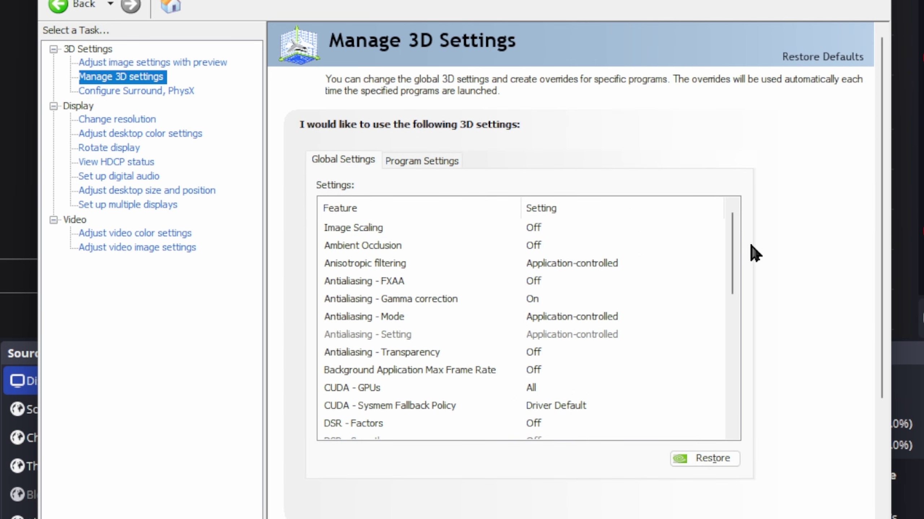
{"action": "scroll", "coordinate": [736, 266], "scroll_direction": "down", "scroll_amount": 2}
{"action": "scroll", "coordinate": [736, 269], "scroll_direction": "up", "scroll_amount": 2}
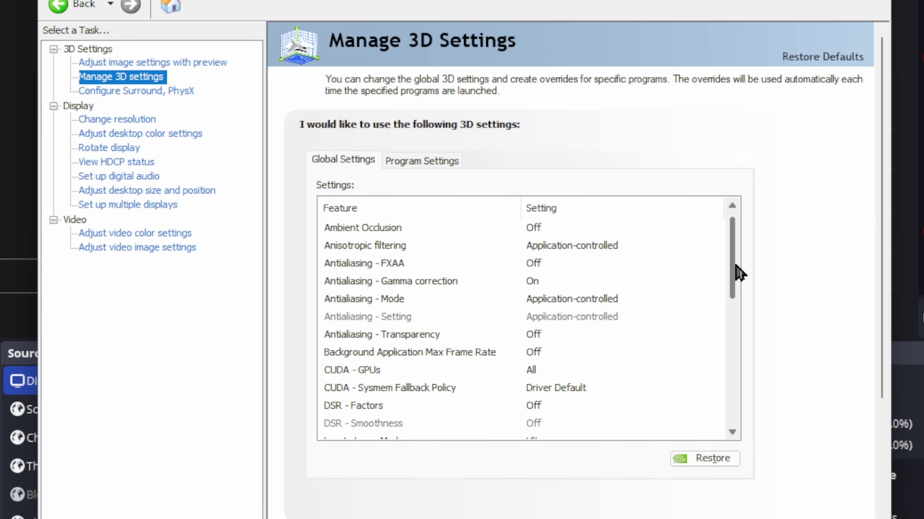
{"action": "left_click", "coordinate": [733, 432]}
{"action": "left_click", "coordinate": [733, 433]}
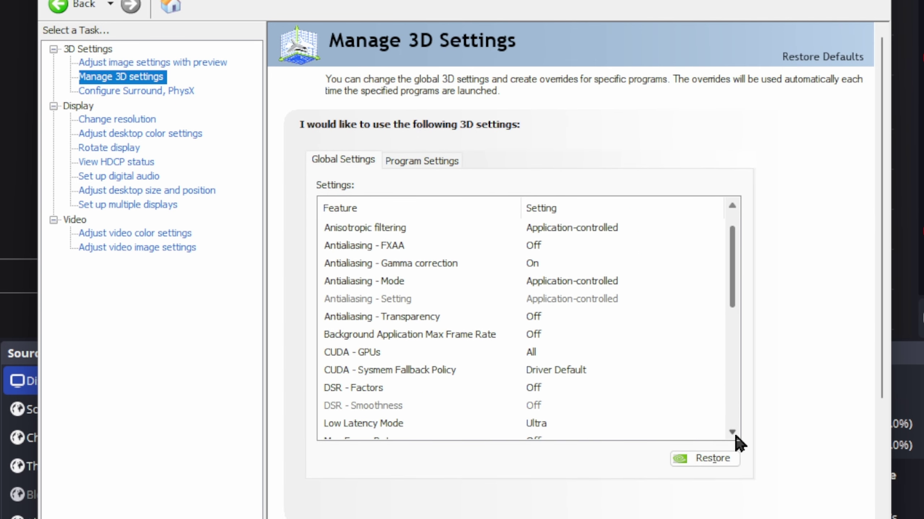
{"action": "left_click", "coordinate": [734, 433]}
{"action": "left_click", "coordinate": [732, 432]}
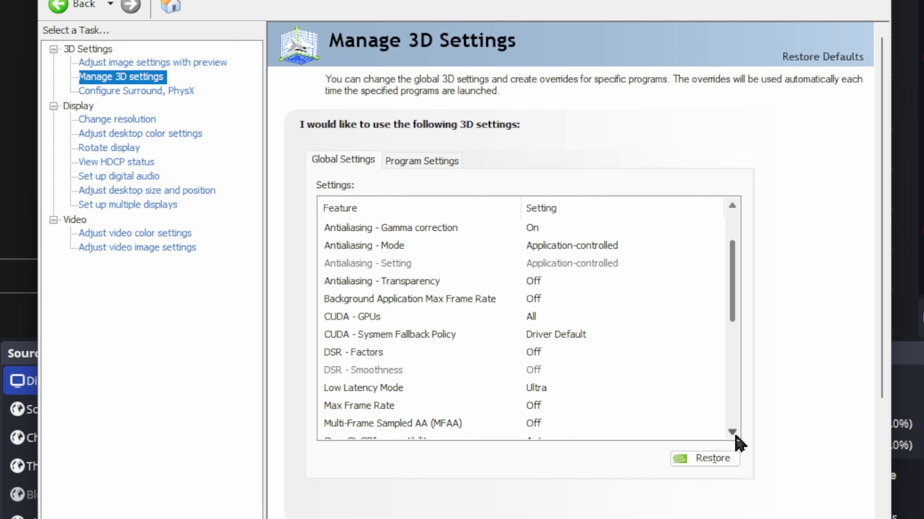
{"action": "left_click", "coordinate": [732, 432]}
{"action": "left_click", "coordinate": [732, 432]}
{"action": "left_click", "coordinate": [733, 432]}
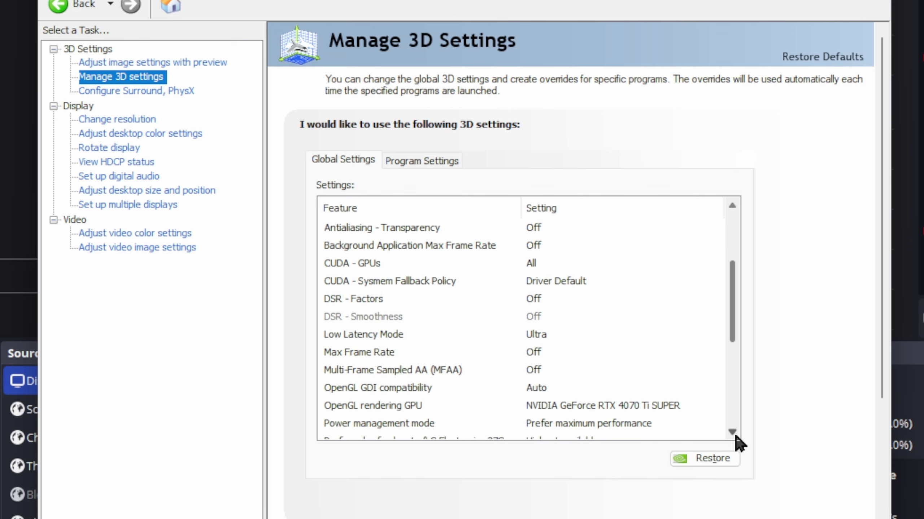
{"action": "left_click", "coordinate": [733, 432]}
{"action": "left_click", "coordinate": [733, 432]}
{"action": "left_click", "coordinate": [735, 435]}
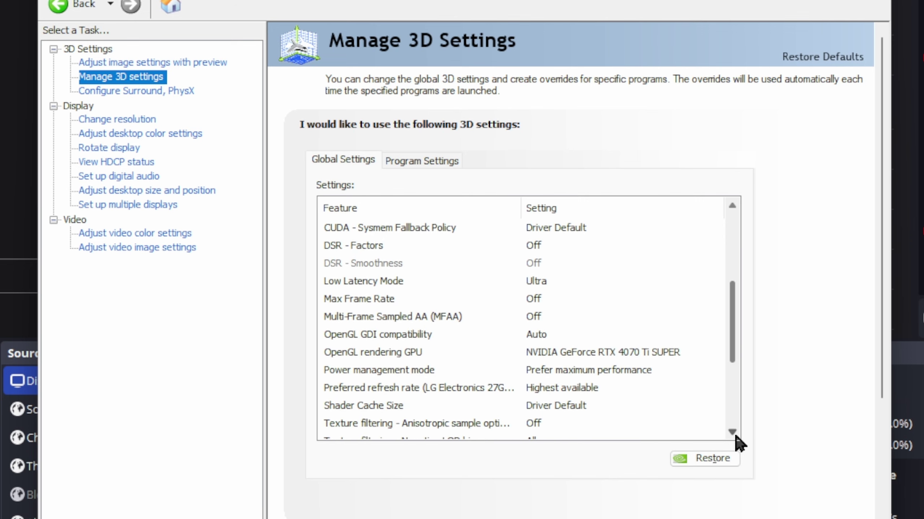
{"action": "left_click", "coordinate": [735, 436]}
{"action": "left_click", "coordinate": [735, 436]}
{"action": "left_click", "coordinate": [734, 435]}
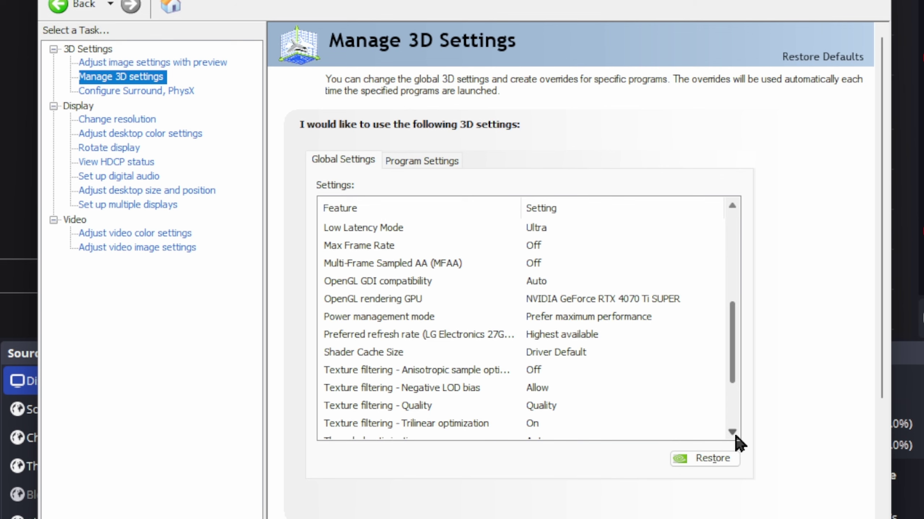
{"action": "left_click", "coordinate": [734, 435]}
{"action": "left_click", "coordinate": [735, 436]}
{"action": "left_click", "coordinate": [733, 432]}
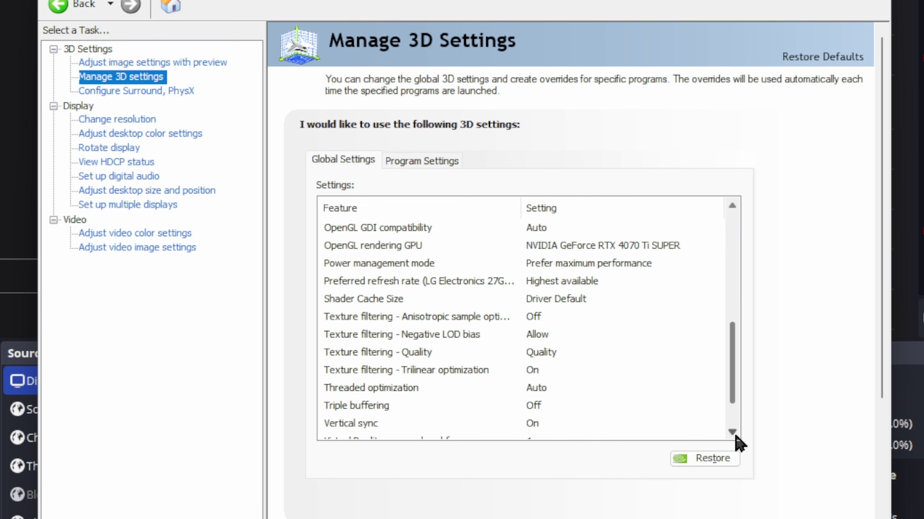
{"action": "left_click", "coordinate": [733, 432]}
{"action": "left_click", "coordinate": [733, 432]}
{"action": "left_click", "coordinate": [734, 432]}
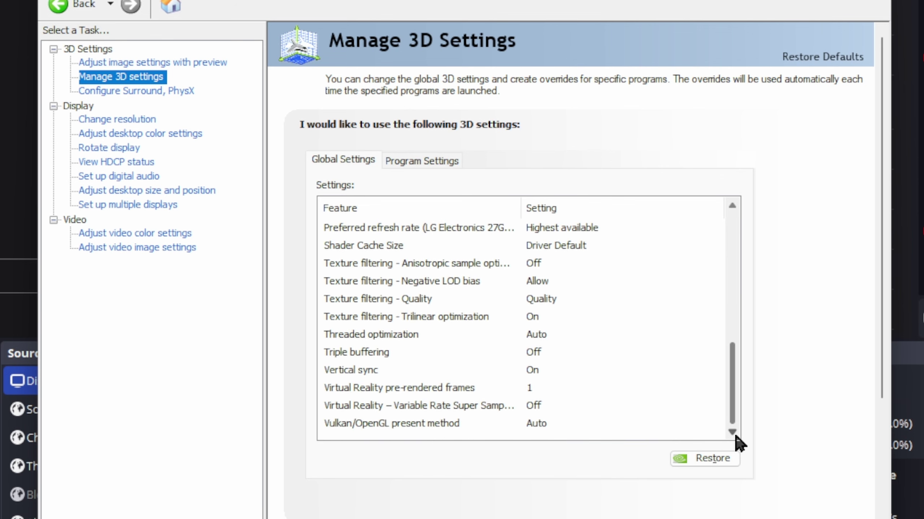
{"action": "left_click_drag", "start_coordinate": [732, 422], "coordinate": [736, 376]}
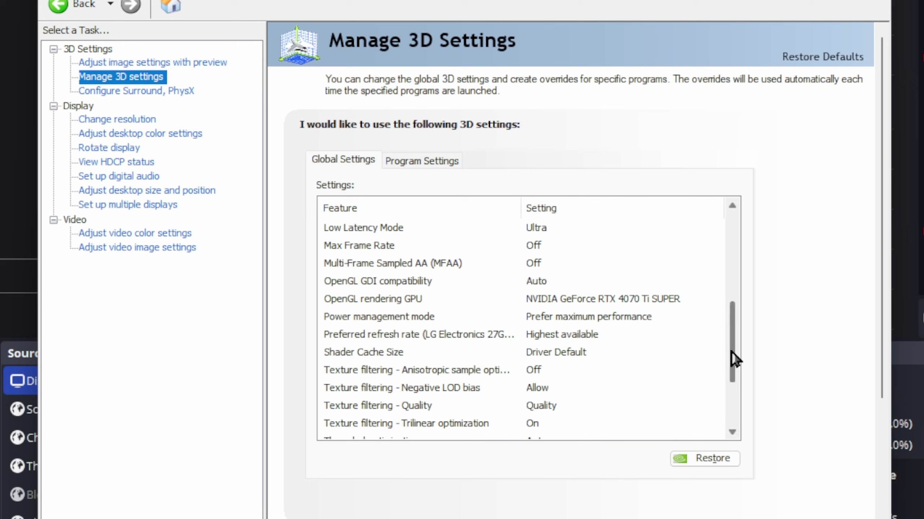
{"action": "left_click_drag", "start_coordinate": [732, 356], "coordinate": [734, 342]}
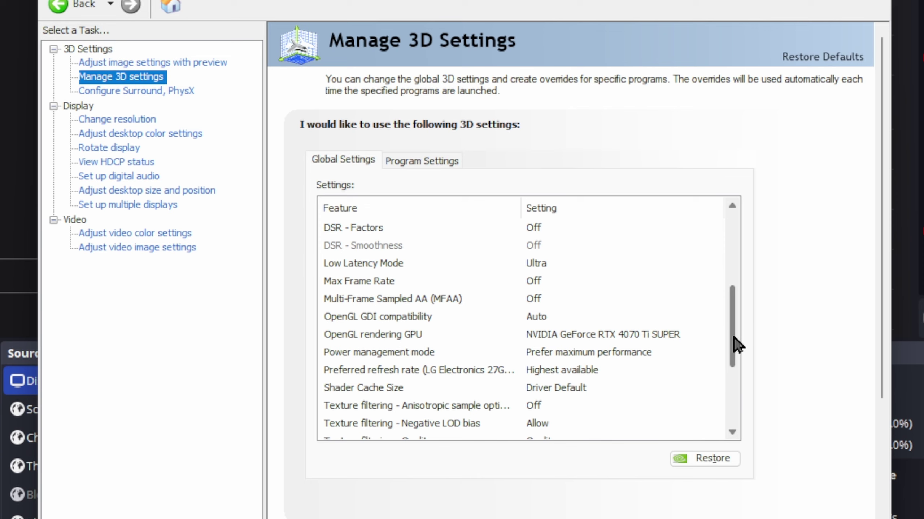
{"action": "left_click_drag", "start_coordinate": [736, 347], "coordinate": [738, 327]}
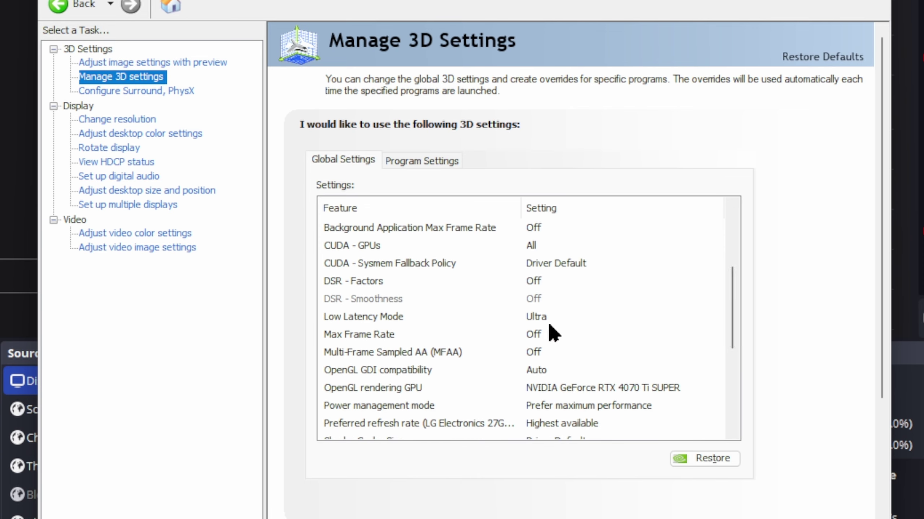
{"action": "left_click_drag", "start_coordinate": [735, 333], "coordinate": [742, 276]}
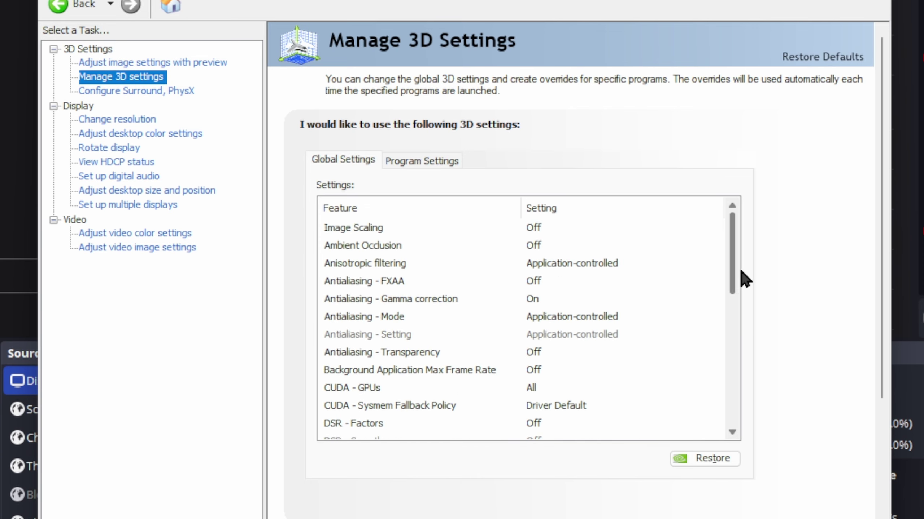
Switch to Program Settings with OBS Studio selected, dismissing the add-program picker
{"action": "left_click", "coordinate": [414, 159]}
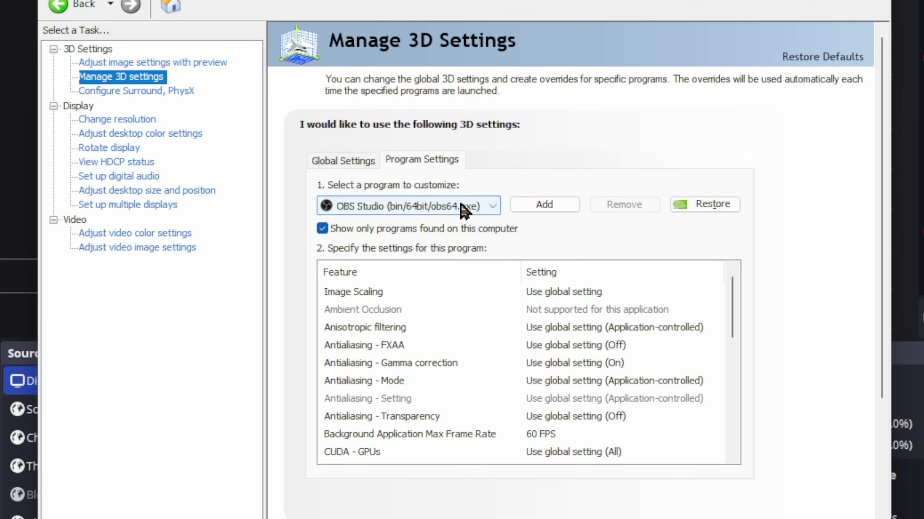
{"action": "left_click", "coordinate": [490, 206]}
{"action": "left_click", "coordinate": [489, 206]}
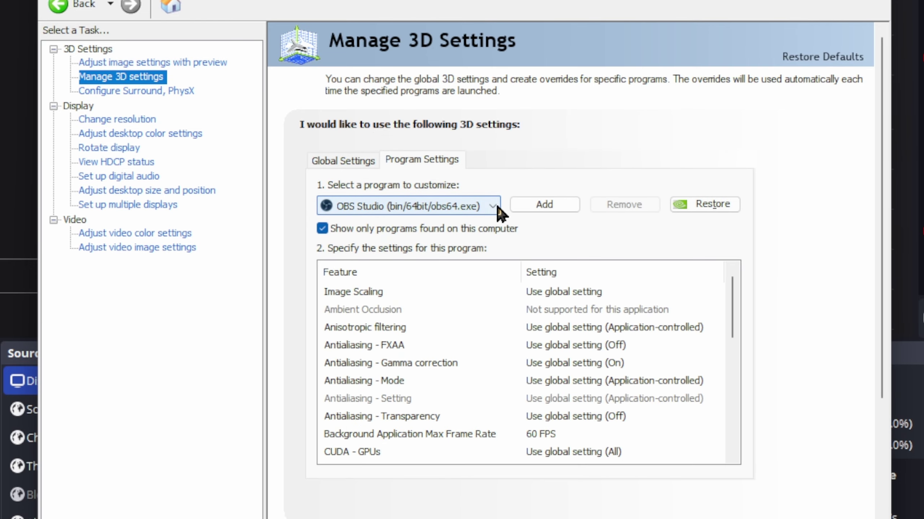
{"action": "left_click", "coordinate": [545, 204]}
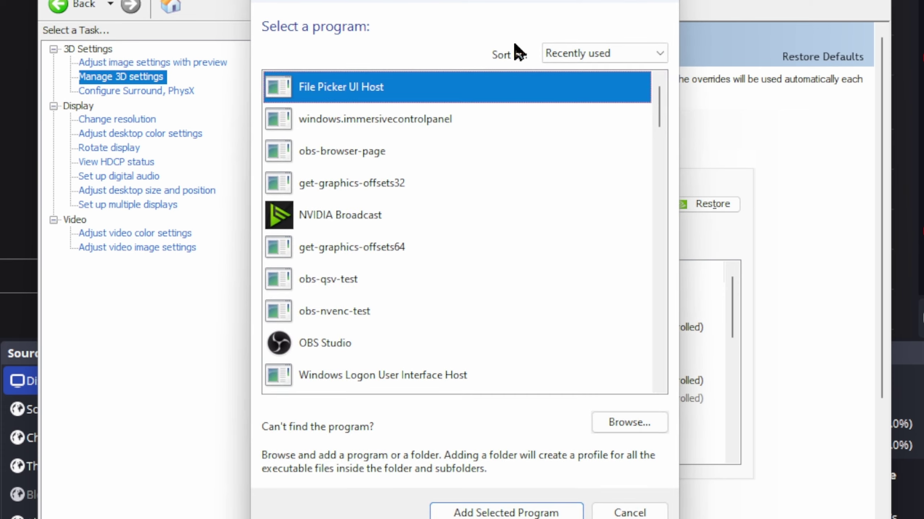
{"action": "left_click", "coordinate": [671, 14]}
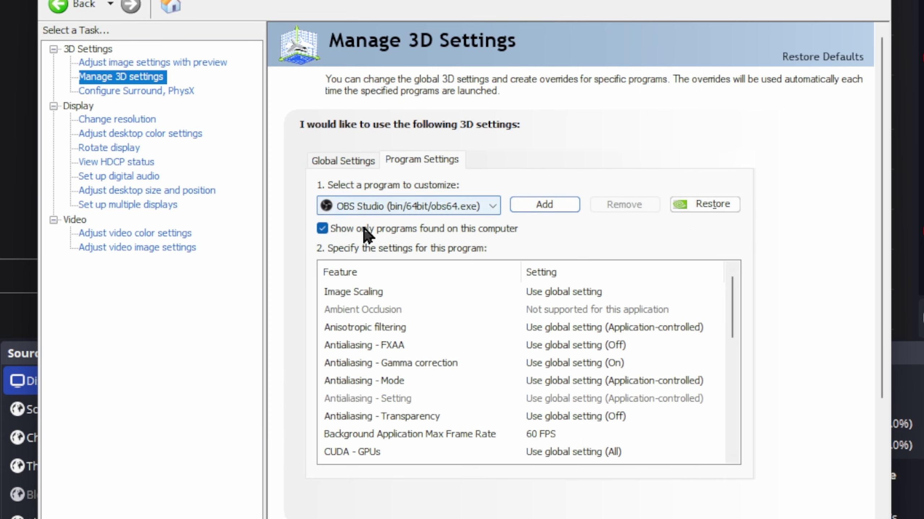
Confirm OBS Studio's Background Application Max Frame Rate and Max Frame Rate are both 60 FPS
{"action": "left_click_drag", "start_coordinate": [732, 326], "coordinate": [735, 349]}
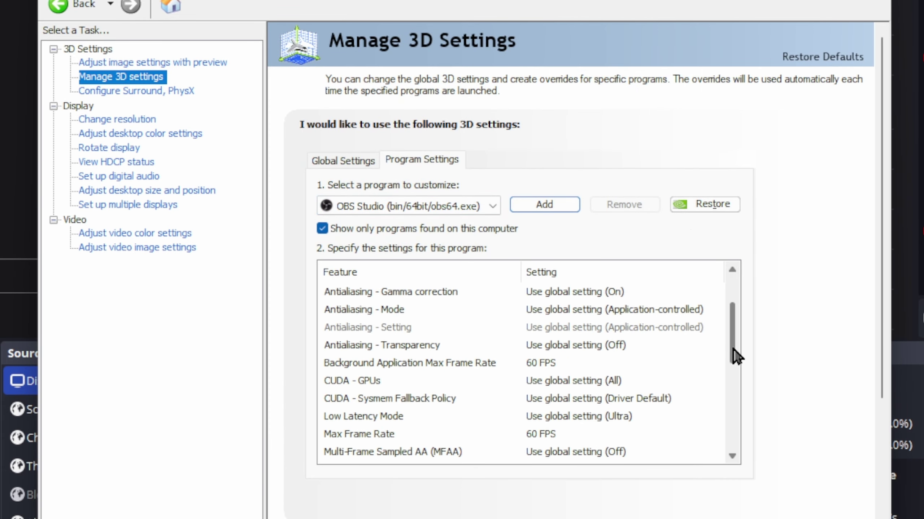
{"action": "left_click", "coordinate": [557, 363]}
{"action": "left_click", "coordinate": [567, 375]}
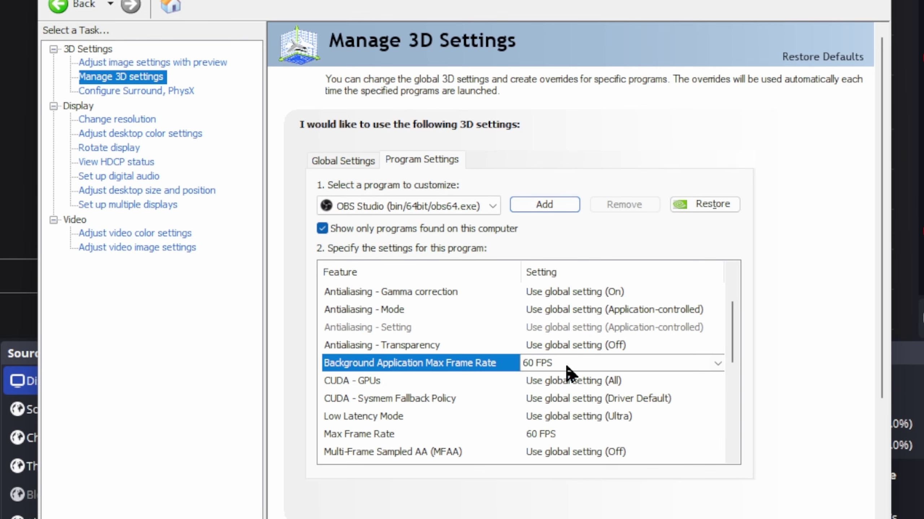
{"action": "left_click", "coordinate": [567, 374]}
{"action": "left_click", "coordinate": [509, 473]}
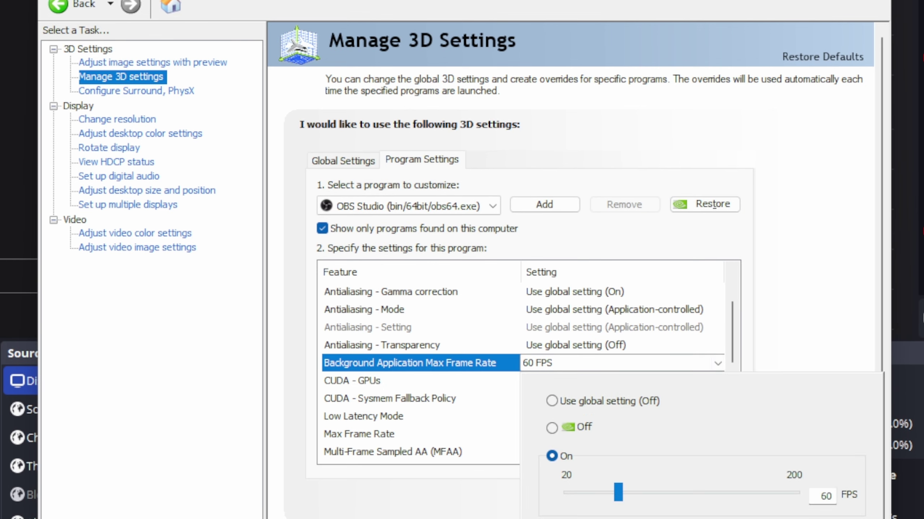
{"action": "left_click_drag", "start_coordinate": [735, 352], "coordinate": [737, 377]}
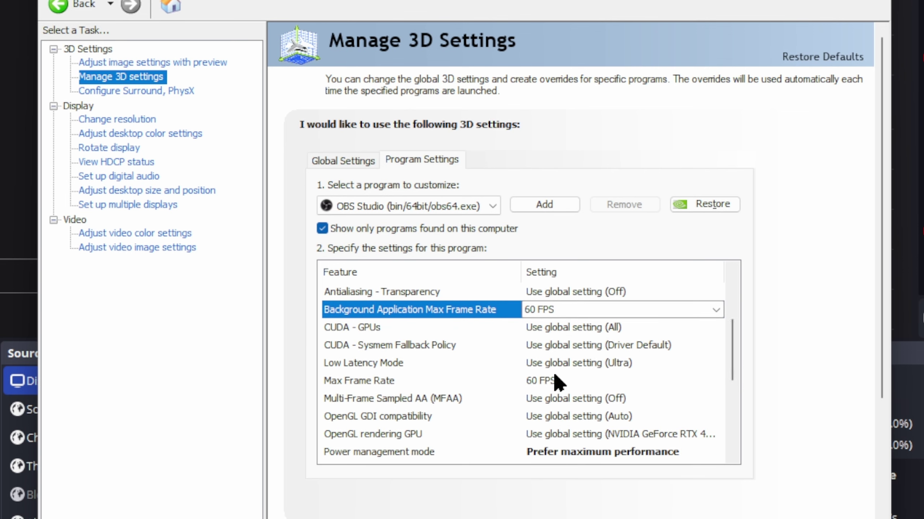
{"action": "left_click", "coordinate": [578, 385]}
{"action": "left_click", "coordinate": [731, 386]}
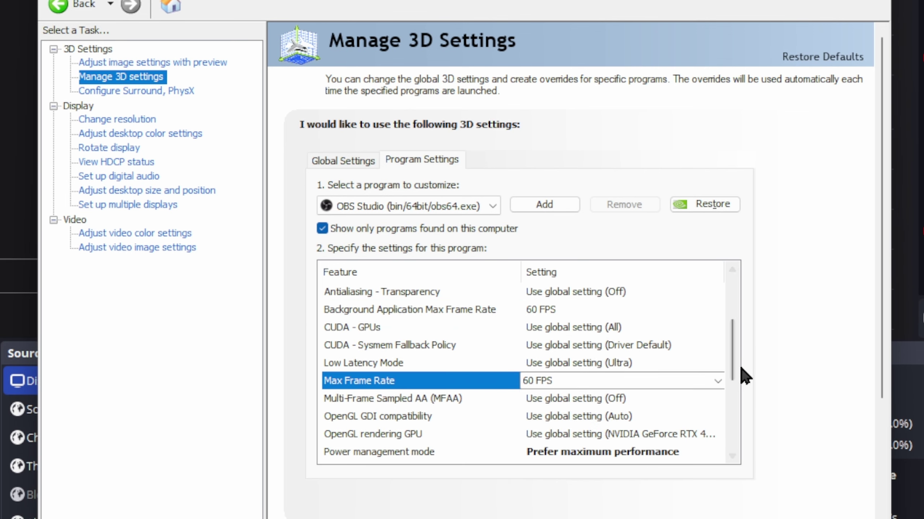
Scroll through OBS Studio's remaining 3D settings, checking vertical sync is on
{"action": "left_click_drag", "start_coordinate": [736, 360], "coordinate": [736, 398]}
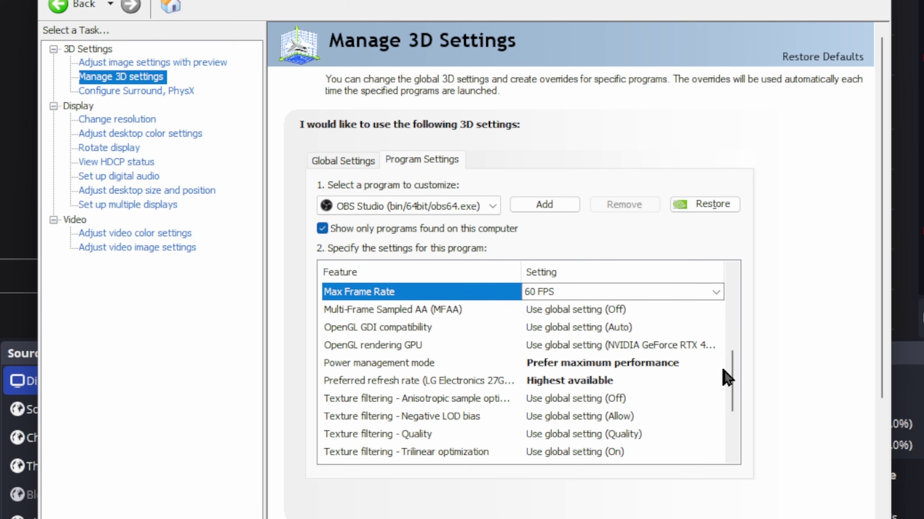
{"action": "left_click_drag", "start_coordinate": [732, 366], "coordinate": [736, 392]}
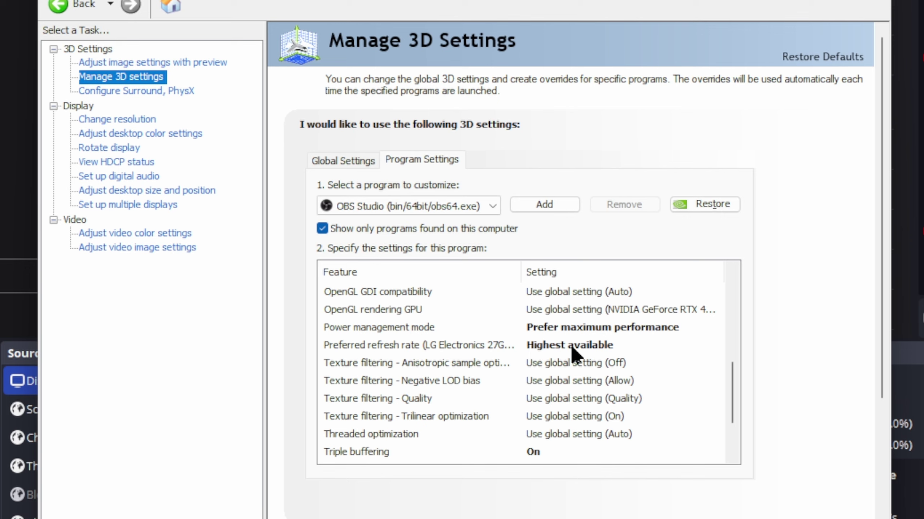
{"action": "scroll", "coordinate": [734, 388], "scroll_direction": "down", "scroll_amount": 1}
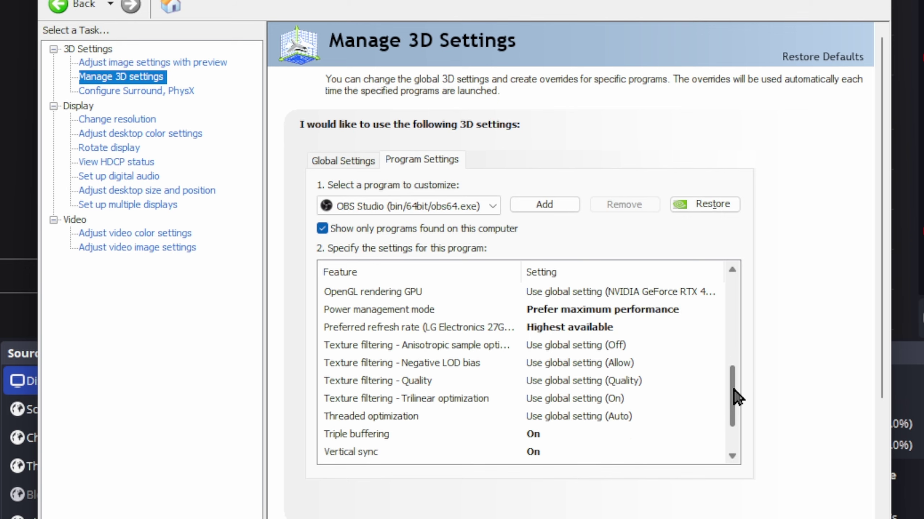
{"action": "scroll", "coordinate": [741, 413], "scroll_direction": "down", "scroll_amount": 1}
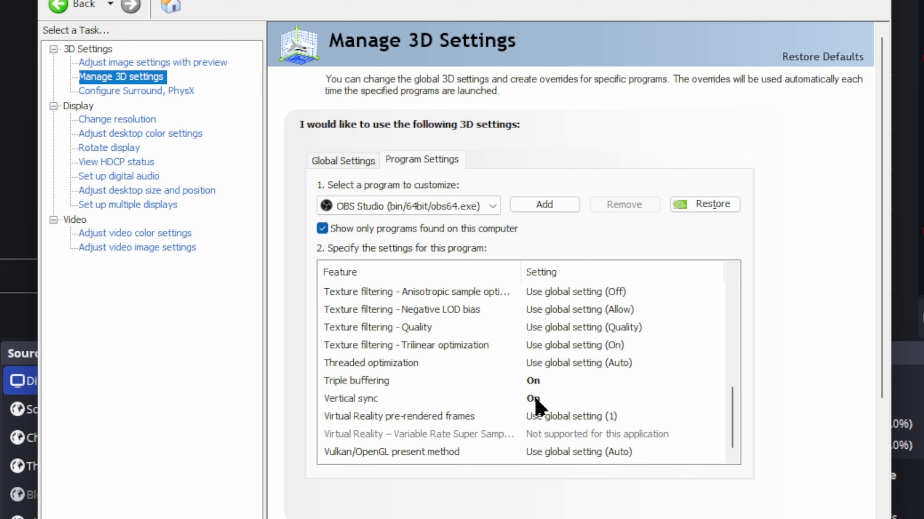
{"action": "left_click_drag", "start_coordinate": [732, 423], "coordinate": [730, 302]}
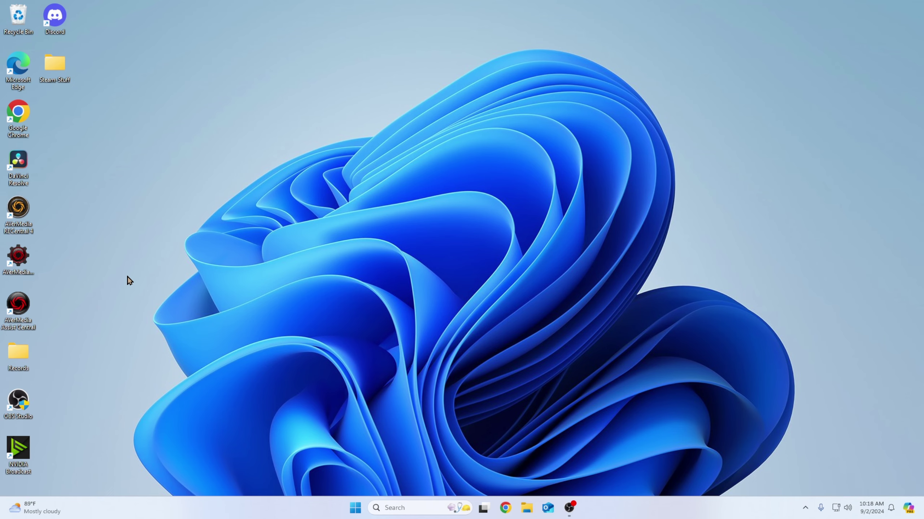
Make the OBS Studio shortcut run as administrator, relaunch it, and cancel the second-instance prompt
{"action": "right_click", "coordinate": [22, 410]}
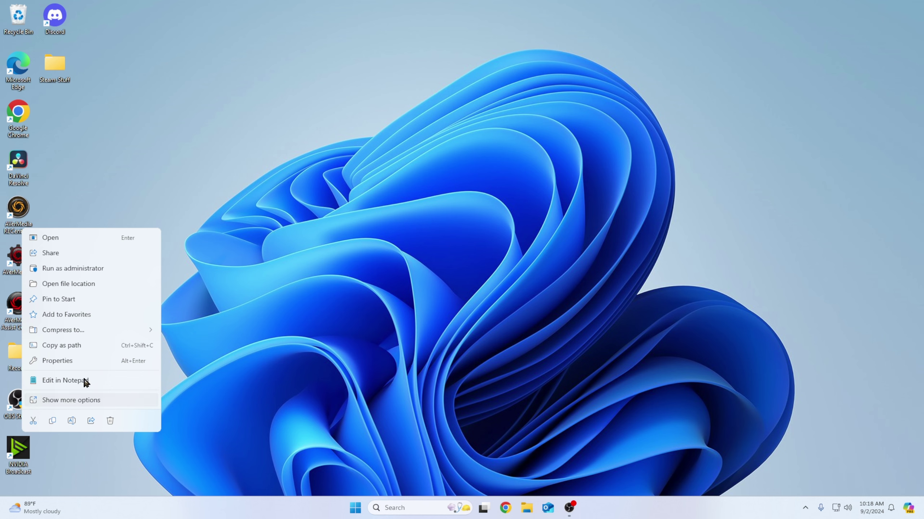
{"action": "left_click", "coordinate": [79, 360]}
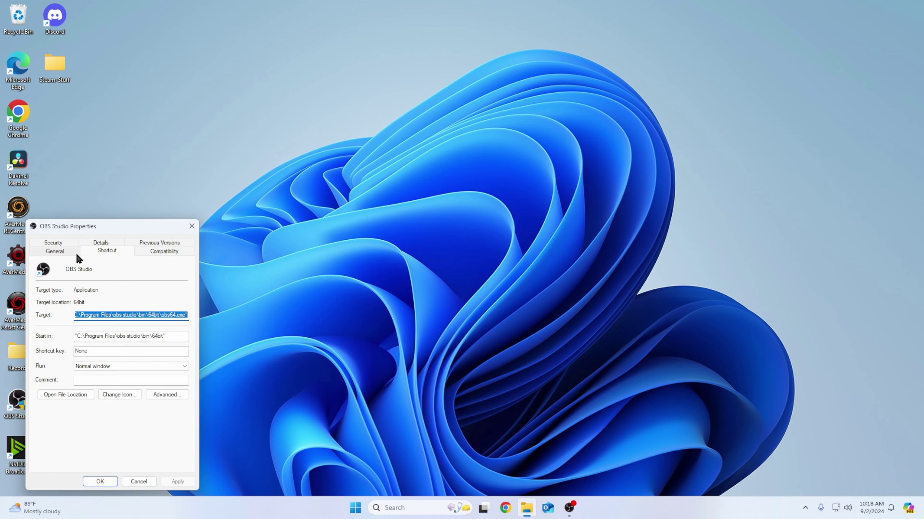
{"action": "left_click", "coordinate": [156, 254]}
{"action": "left_click_drag", "start_coordinate": [133, 231], "coordinate": [163, 202]}
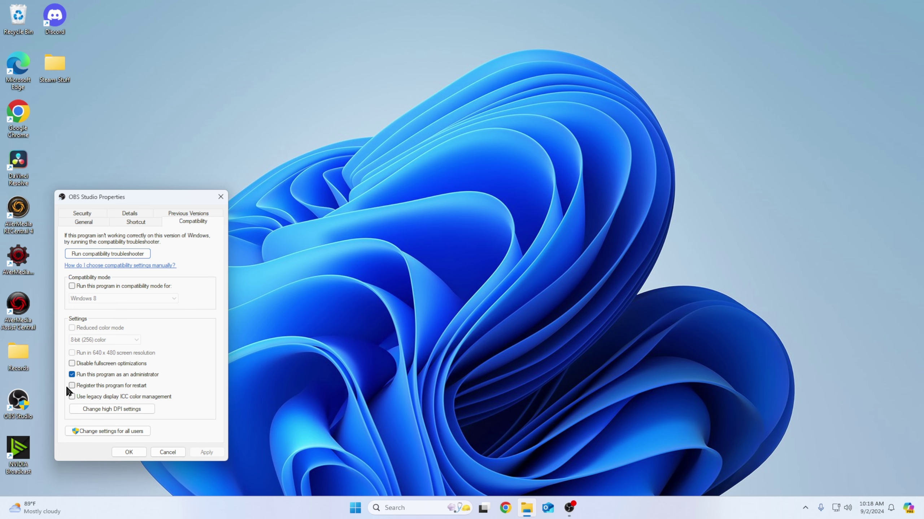
{"action": "left_click", "coordinate": [132, 454]}
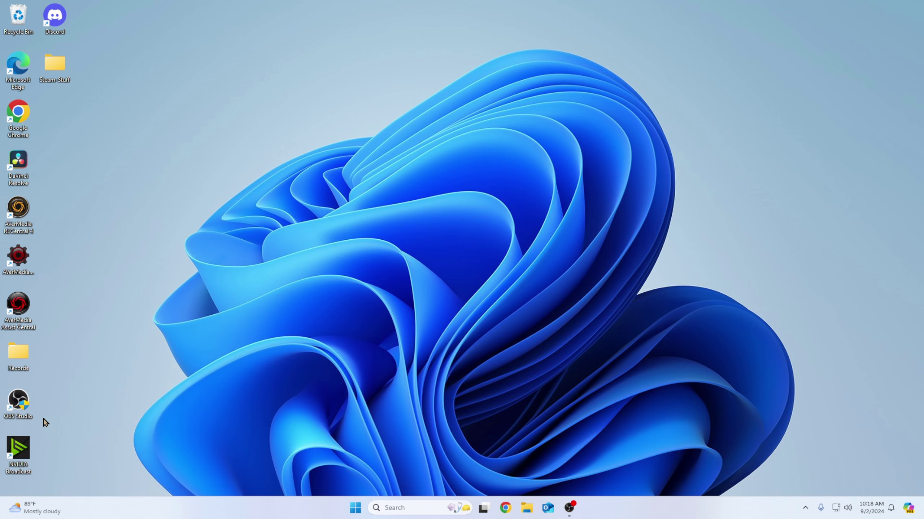
{"action": "double_click", "coordinate": [22, 410]}
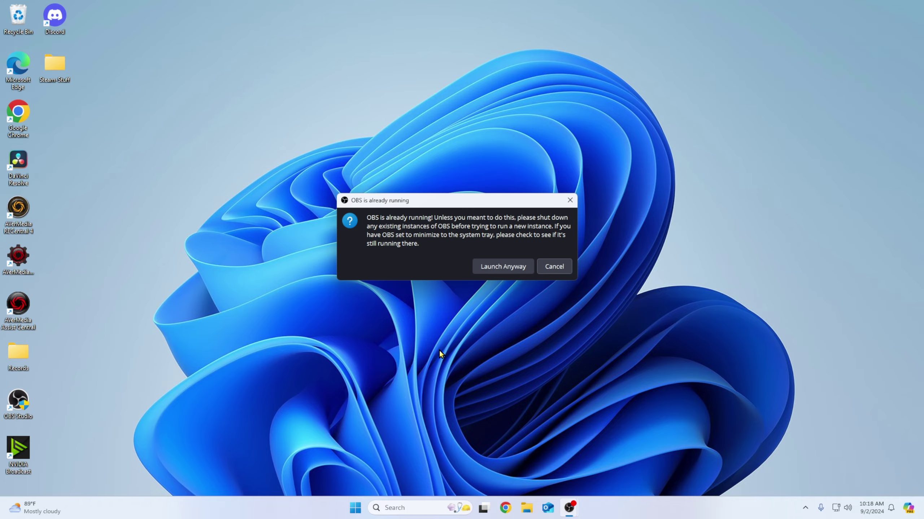
{"action": "left_click", "coordinate": [541, 268]}
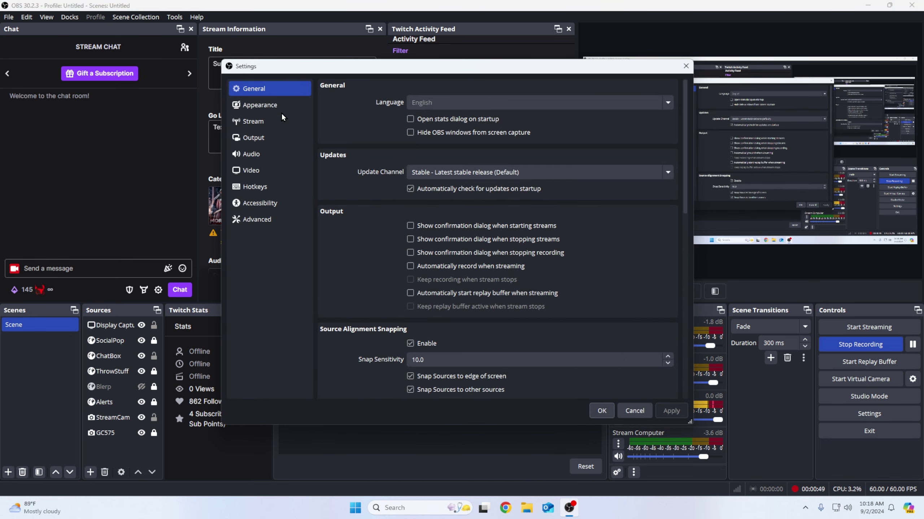
Keep Process Priority at High, review the Output and General pages, and close Settings
{"action": "left_click", "coordinate": [262, 220]}
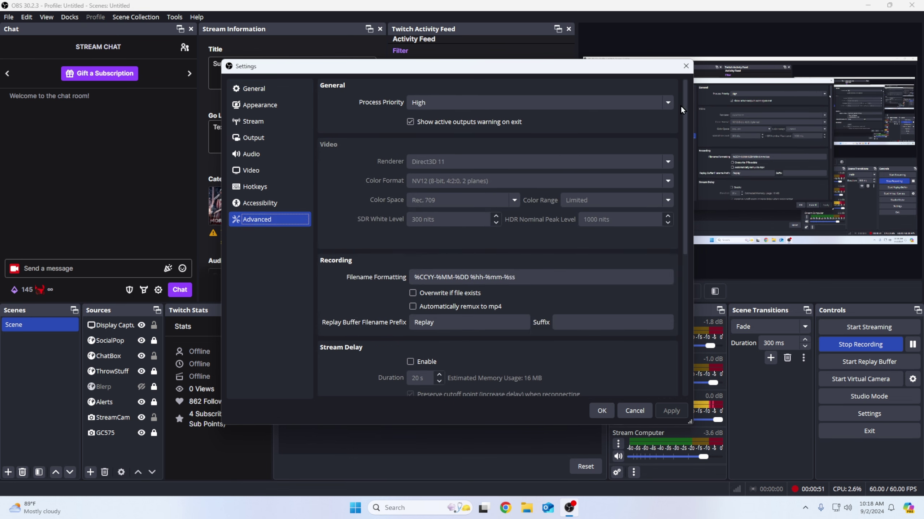
{"action": "left_click", "coordinate": [562, 104]}
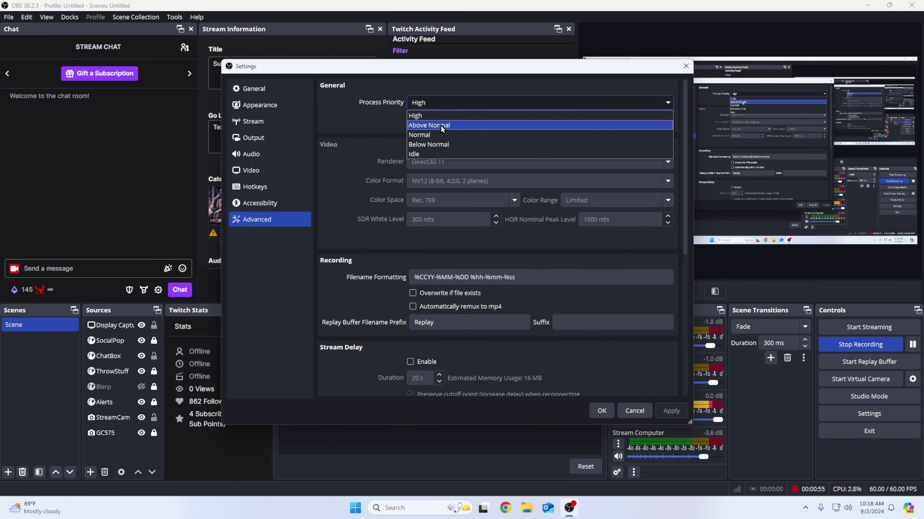
{"action": "left_click", "coordinate": [452, 103]}
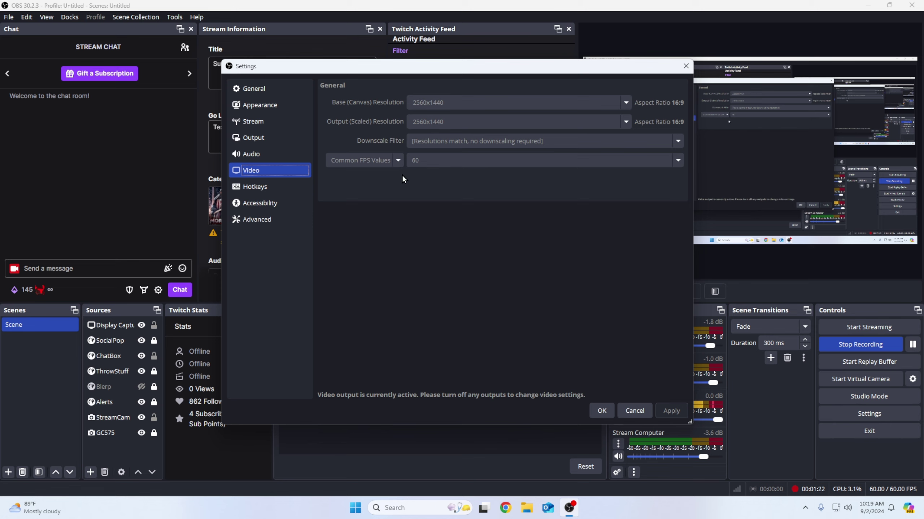
{"action": "left_click", "coordinate": [267, 139]}
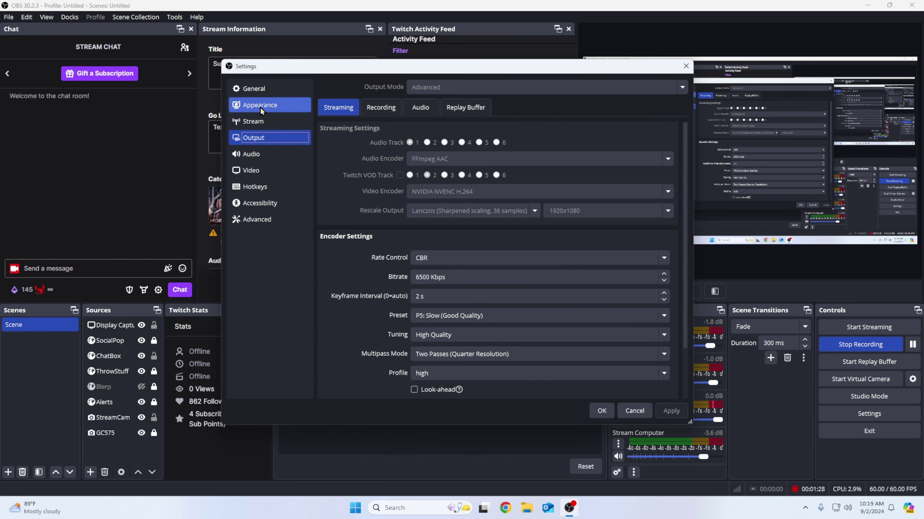
{"action": "left_click", "coordinate": [263, 89]}
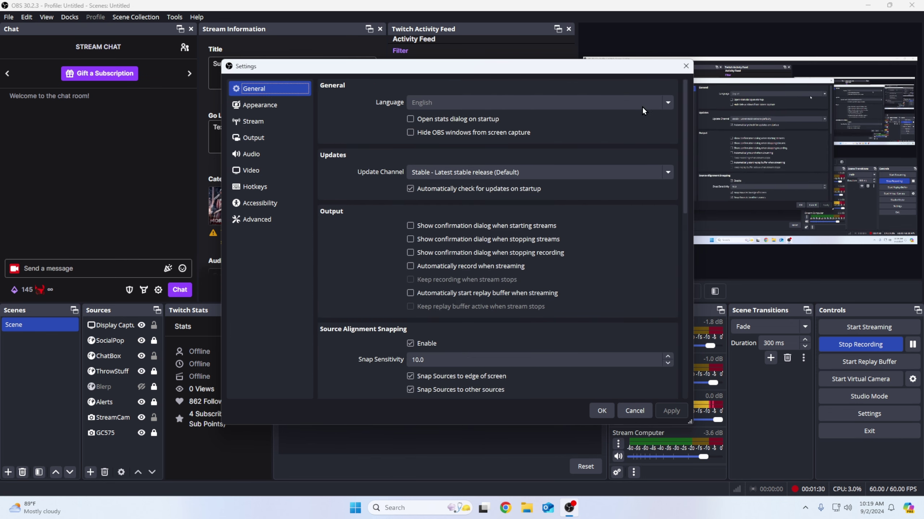
{"action": "left_click", "coordinate": [681, 71]}
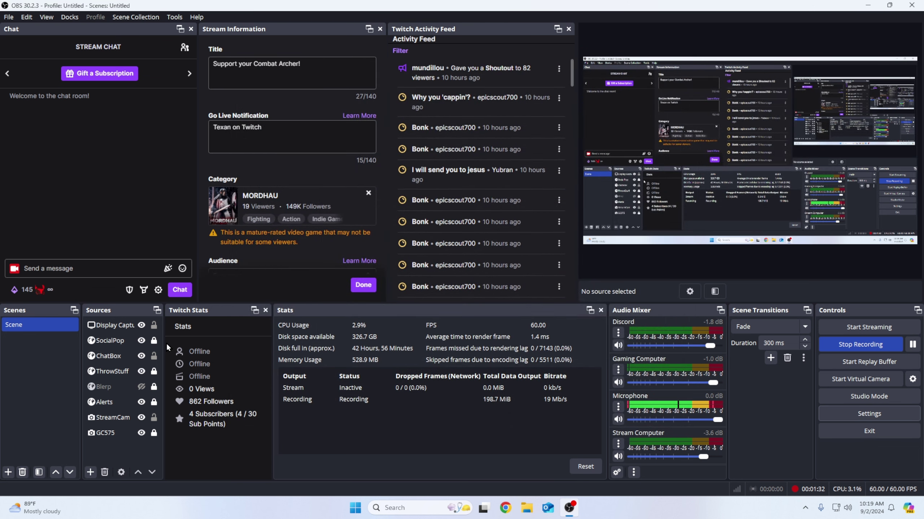
Open the properties of the GC575 capture source
{"action": "left_click", "coordinate": [117, 433]}
{"action": "right_click", "coordinate": [116, 433]}
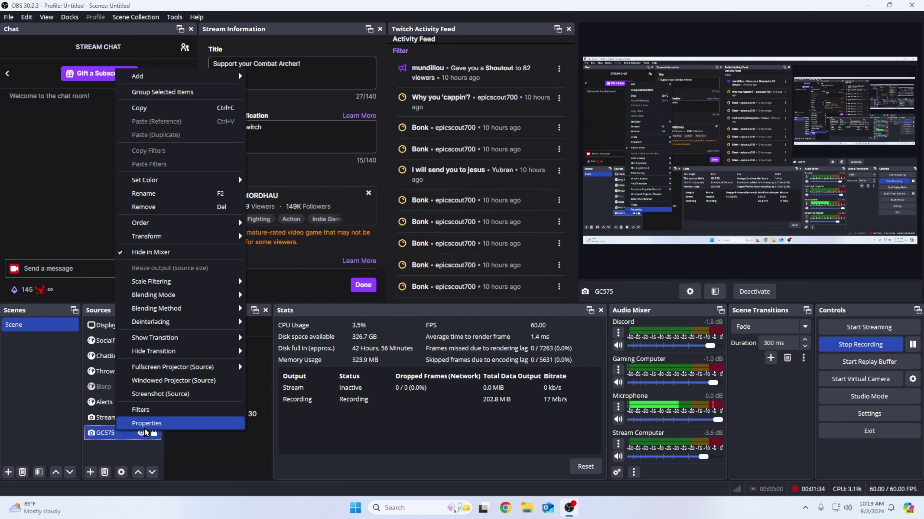
{"action": "left_click", "coordinate": [147, 428]}
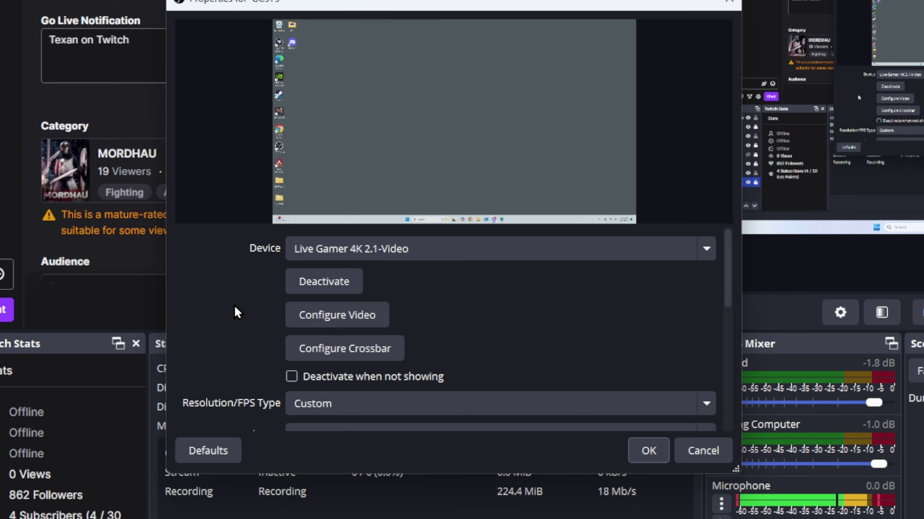
Verify 2560x1440, Highest FPS, NV12, Rec. 709, Full range, Auto-Detect buffering and Capture audio only
{"action": "scroll", "coordinate": [234, 306], "scroll_direction": "down", "scroll_amount": 2}
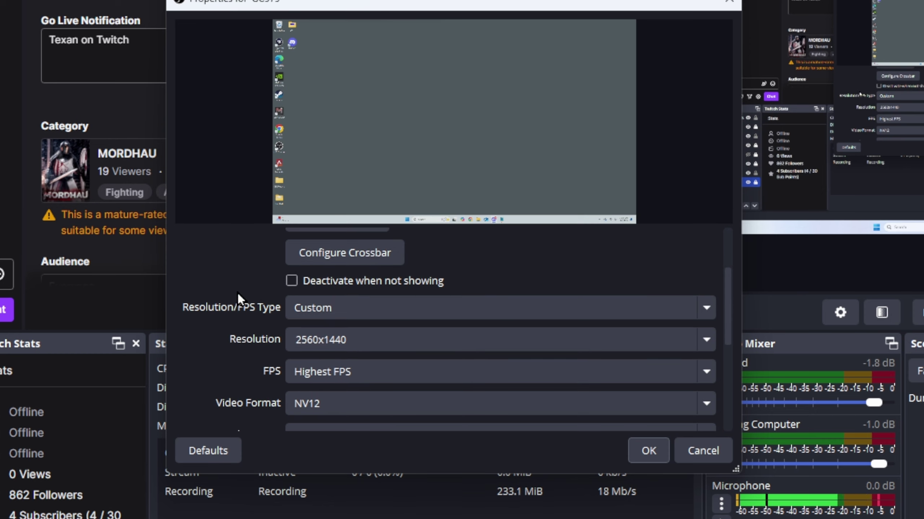
{"action": "scroll", "coordinate": [225, 360], "scroll_direction": "up", "scroll_amount": 2}
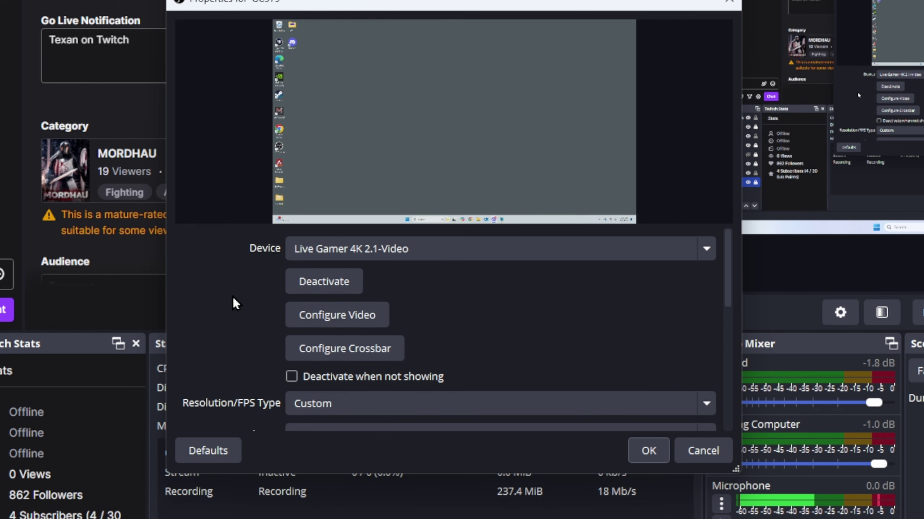
{"action": "scroll", "coordinate": [233, 296], "scroll_direction": "down", "scroll_amount": 2}
{"action": "scroll", "coordinate": [231, 289], "scroll_direction": "up", "scroll_amount": 2}
{"action": "scroll", "coordinate": [231, 295], "scroll_direction": "down", "scroll_amount": 2}
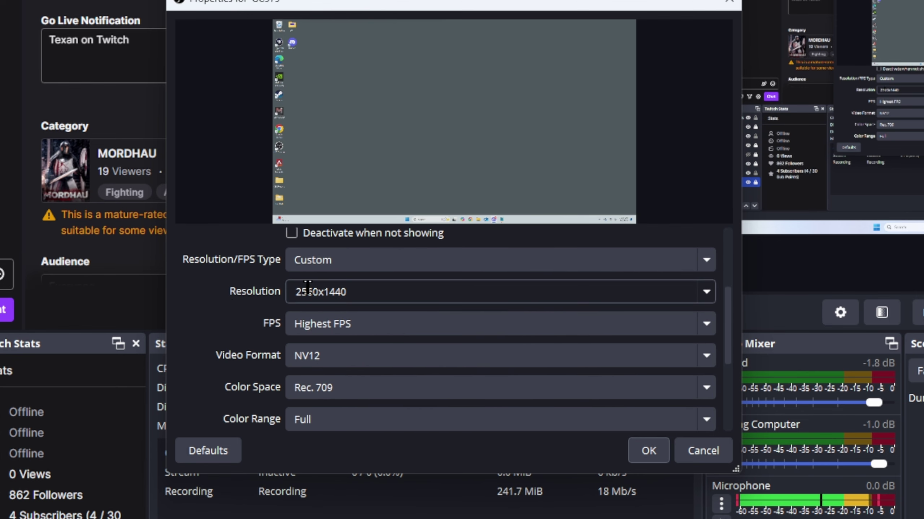
{"action": "scroll", "coordinate": [207, 399], "scroll_direction": "down", "scroll_amount": 1}
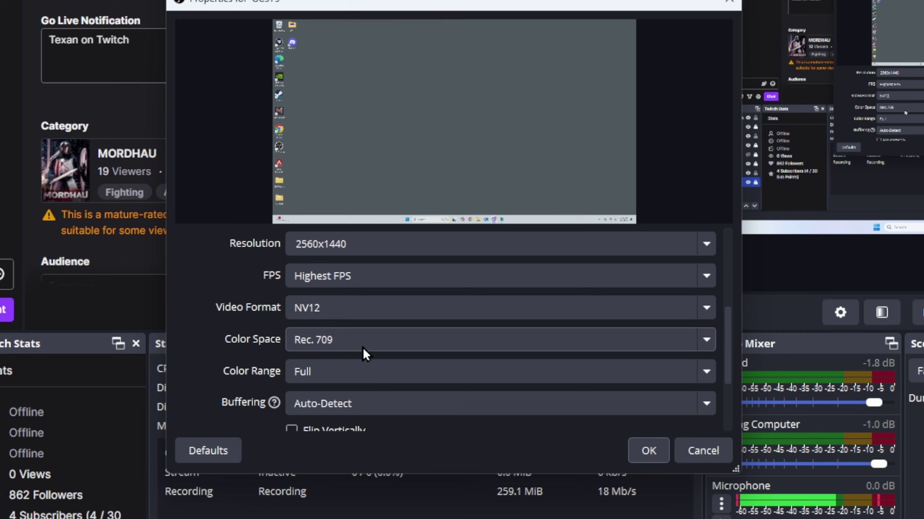
{"action": "scroll", "coordinate": [304, 370], "scroll_direction": "down", "scroll_amount": 2}
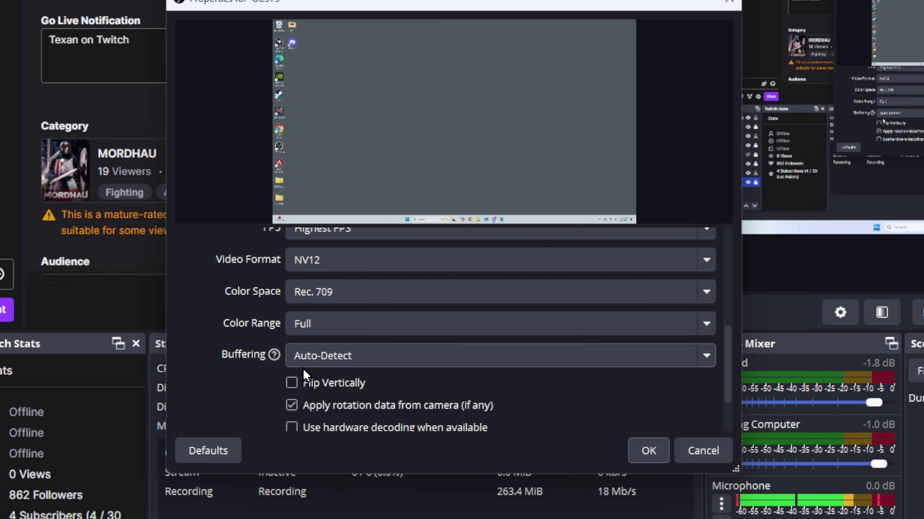
{"action": "mouse_move", "coordinate": [308, 362]}
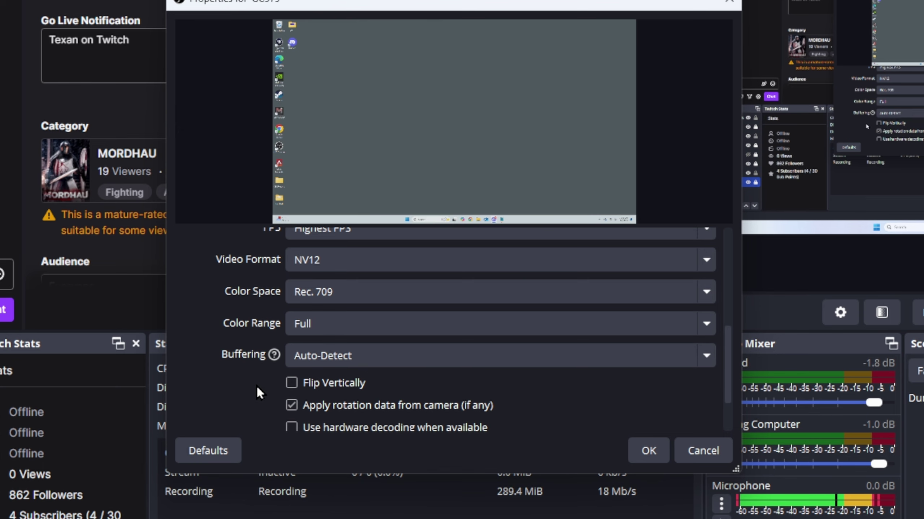
{"action": "scroll", "coordinate": [256, 385], "scroll_direction": "down", "scroll_amount": 2}
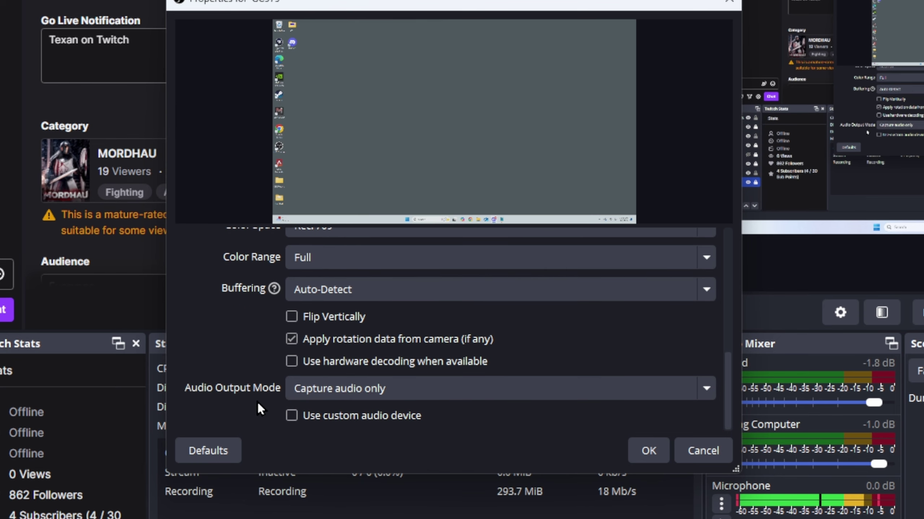
Accept the GC575 properties and launch AVerMedia RECentral 4 from the desktop
{"action": "left_click", "coordinate": [640, 448]}
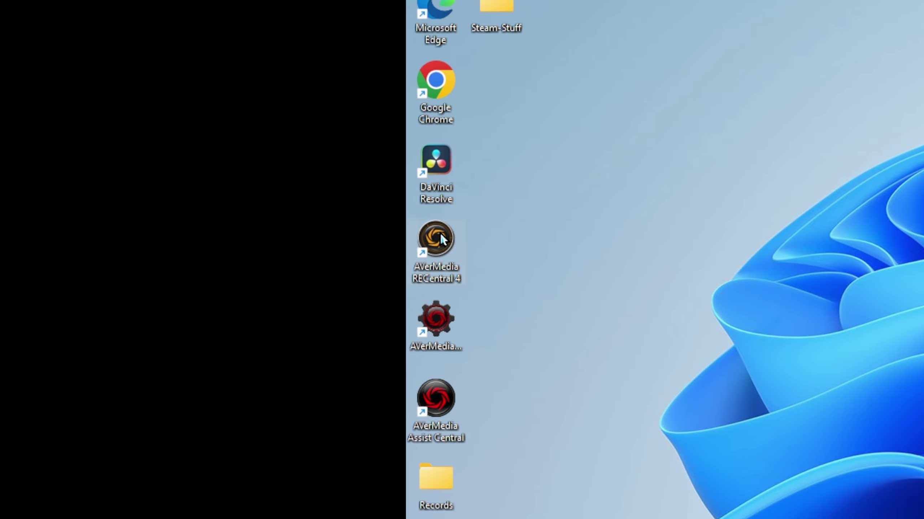
{"action": "mouse_move", "coordinate": [442, 240]}
{"action": "left_mouse_down"}
{"action": "mouse_move", "coordinate": [793, 307]}
{"action": "mouse_move", "coordinate": [543, 271]}
{"action": "mouse_move", "coordinate": [447, 241]}
{"action": "left_mouse_up"}
{"action": "left_click", "coordinate": [494, 242]}
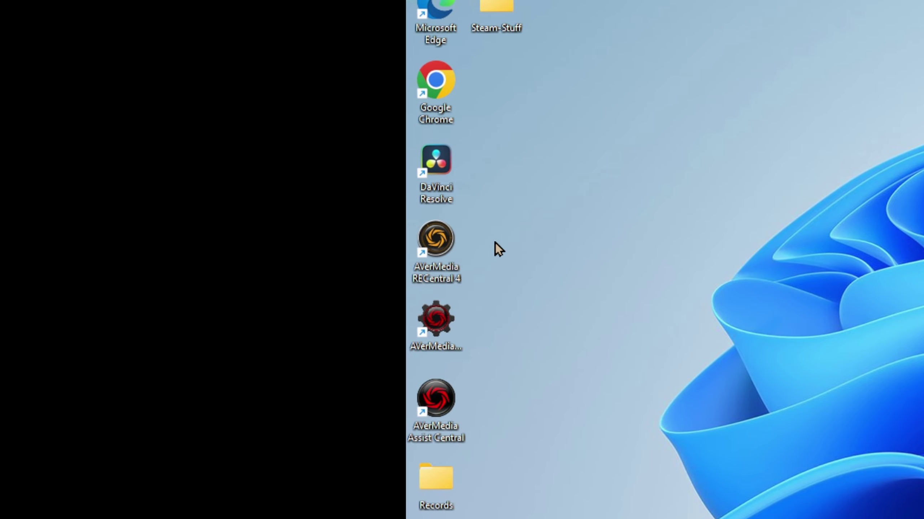
{"action": "double_click", "coordinate": [443, 237]}
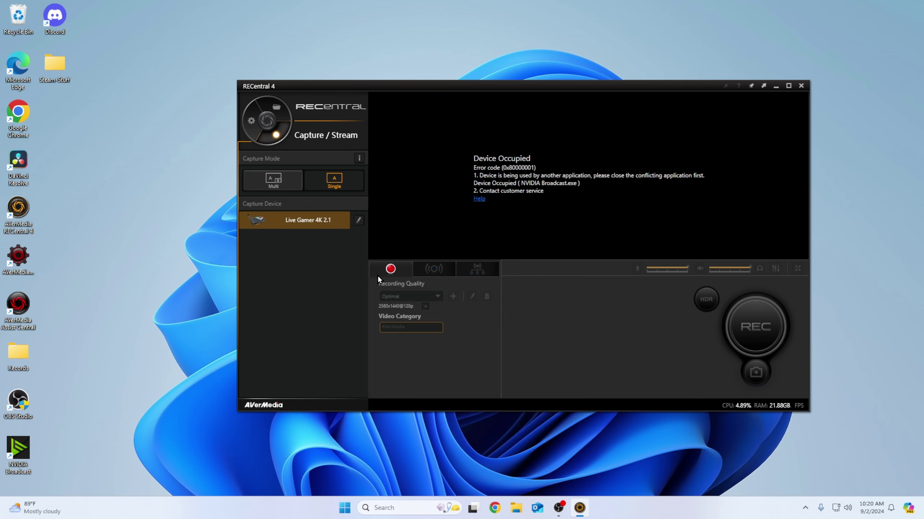
Keep the Live Gamer 4K 2.1 card's refresh rate at 120 FPS
{"action": "left_click", "coordinate": [359, 221]}
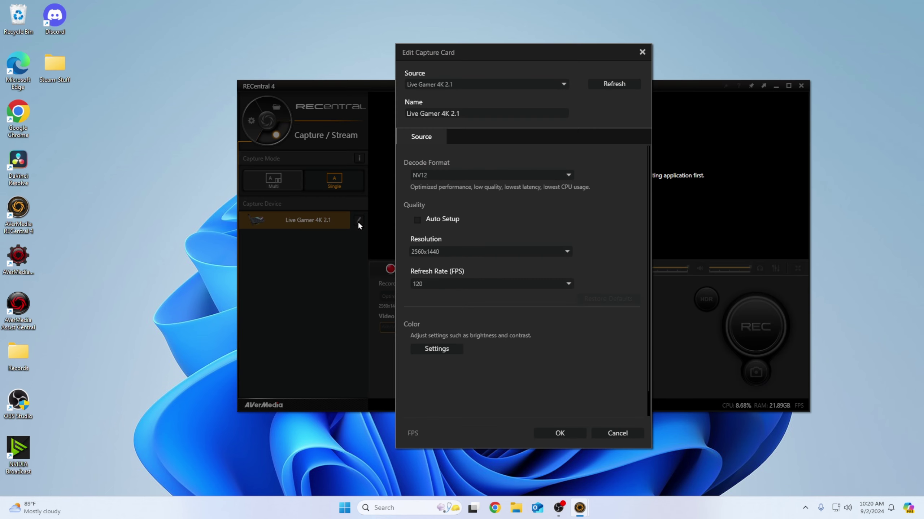
{"action": "left_click", "coordinate": [562, 288]}
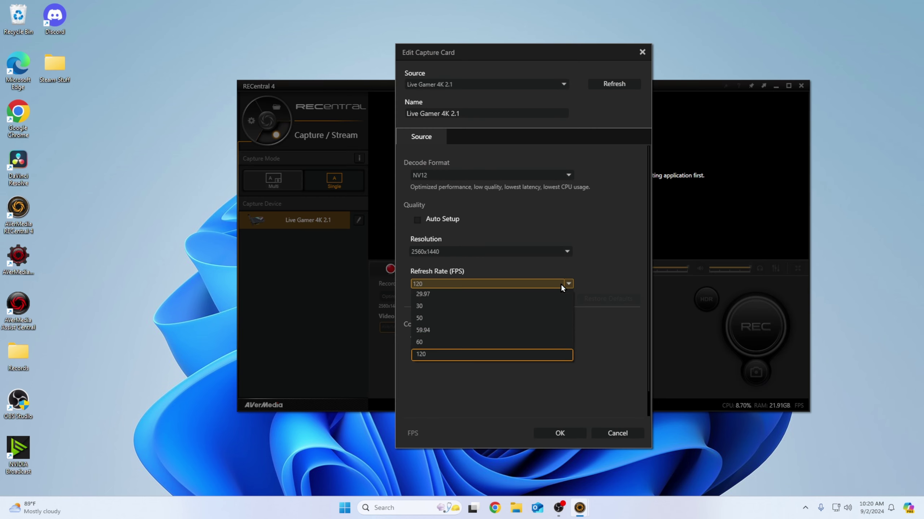
{"action": "left_click", "coordinate": [540, 356]}
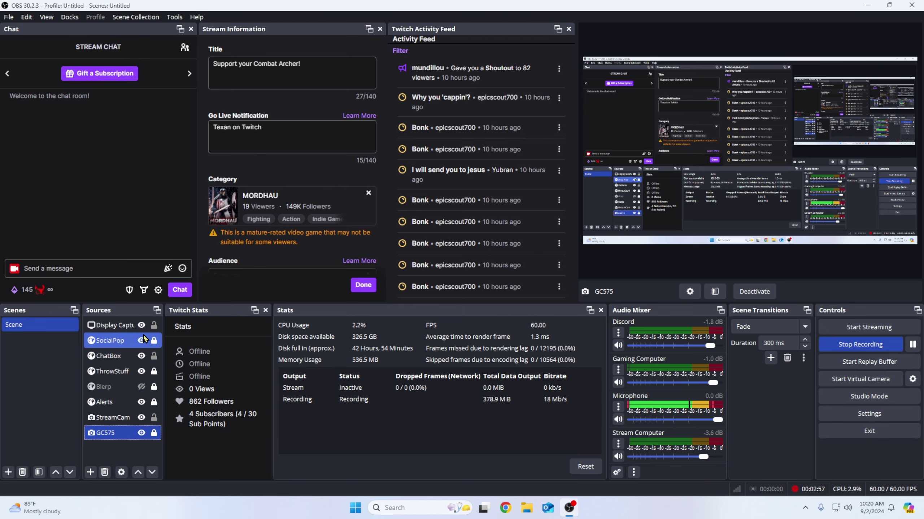
Remove the Display Capture source from the Sources list
{"action": "left_click", "coordinate": [122, 325], "text": "ctrl"}
{"action": "left_click", "coordinate": [122, 326]}
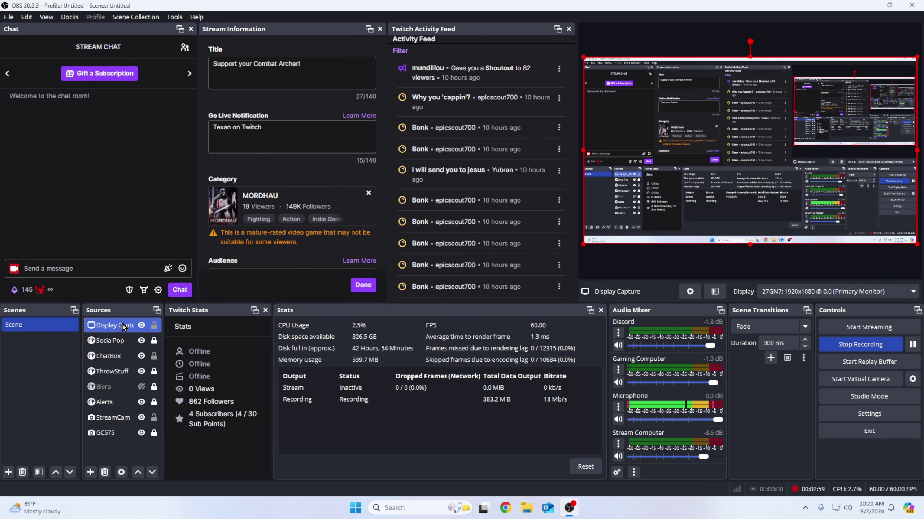
{"action": "right_click", "coordinate": [122, 326]}
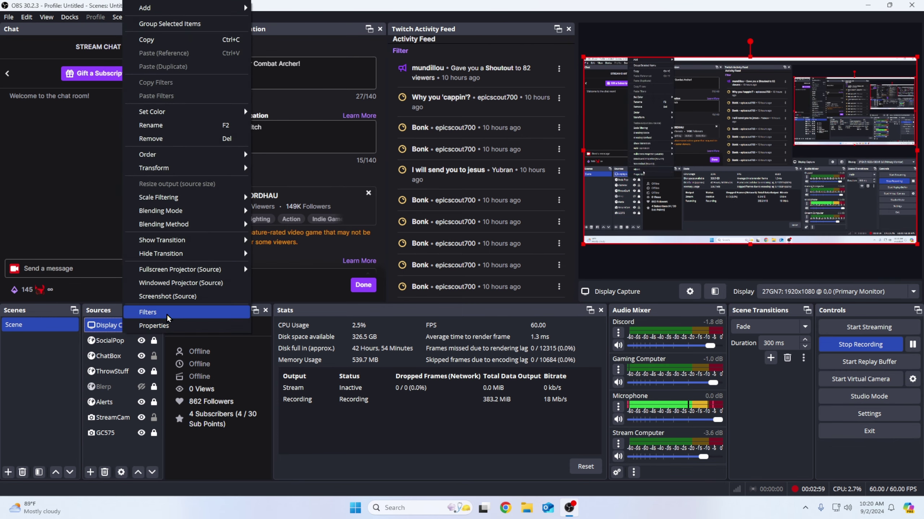
{"action": "left_click", "coordinate": [179, 146]}
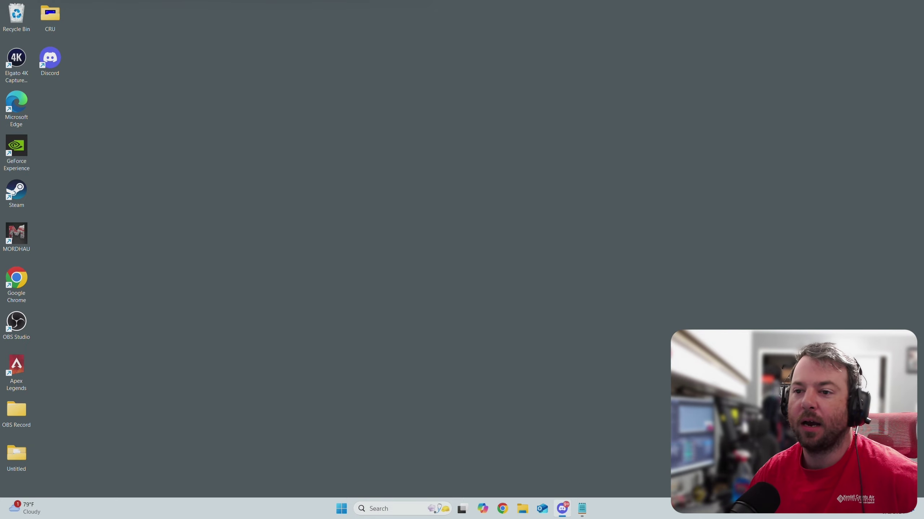
Launch Mordhau from the desktop and look over OBS's File menu
{"action": "double_click", "coordinate": [16, 250]}
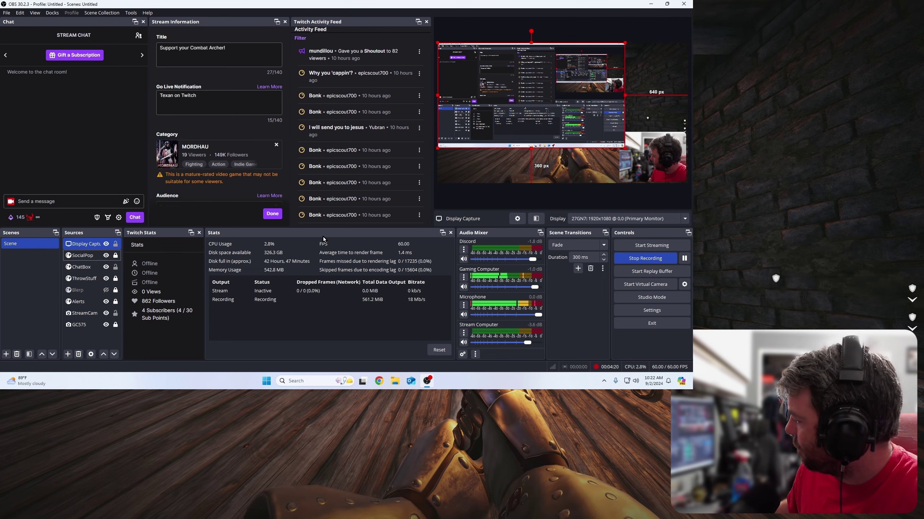
{"action": "left_click_drag", "start_coordinate": [323, 239], "coordinate": [378, 286]}
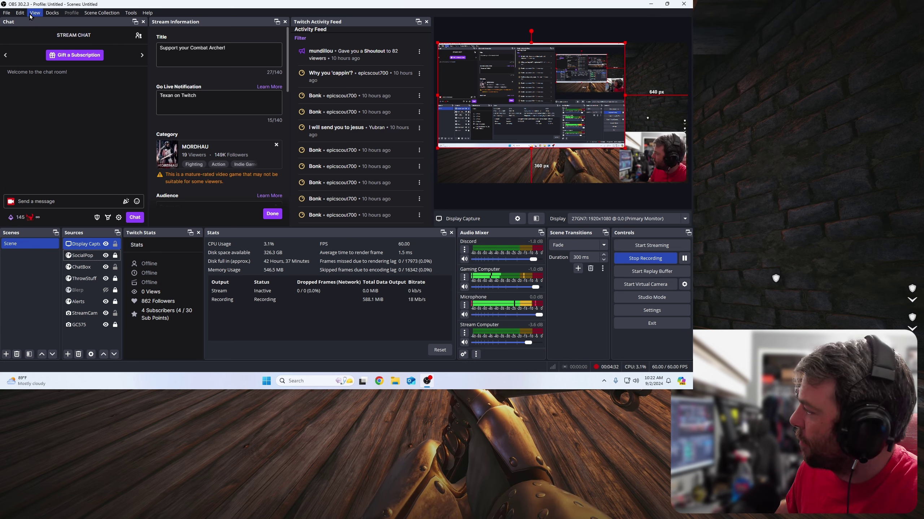
{"action": "left_click", "coordinate": [7, 13]}
{"action": "key", "text": "Escape"}
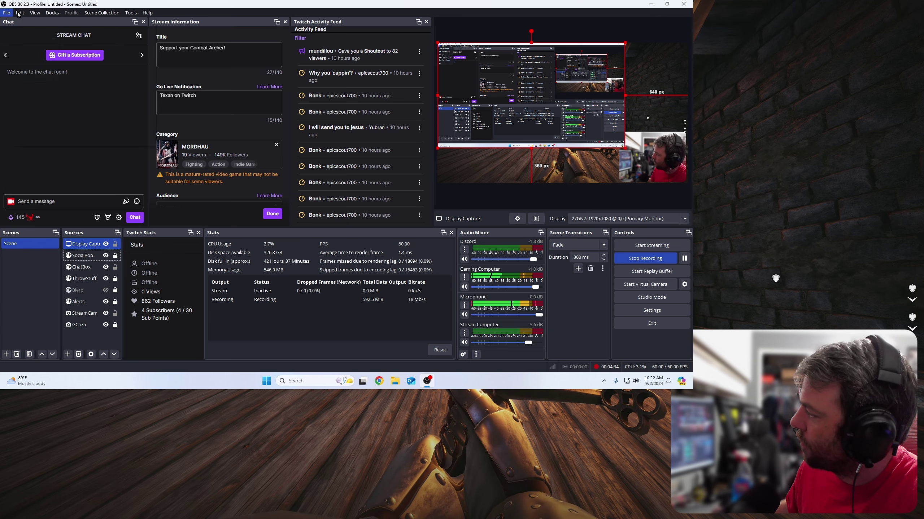
Check OBS's Docks menu and Display Capture actions, then bring up Mordhau's in-match menu
{"action": "left_click", "coordinate": [47, 14]}
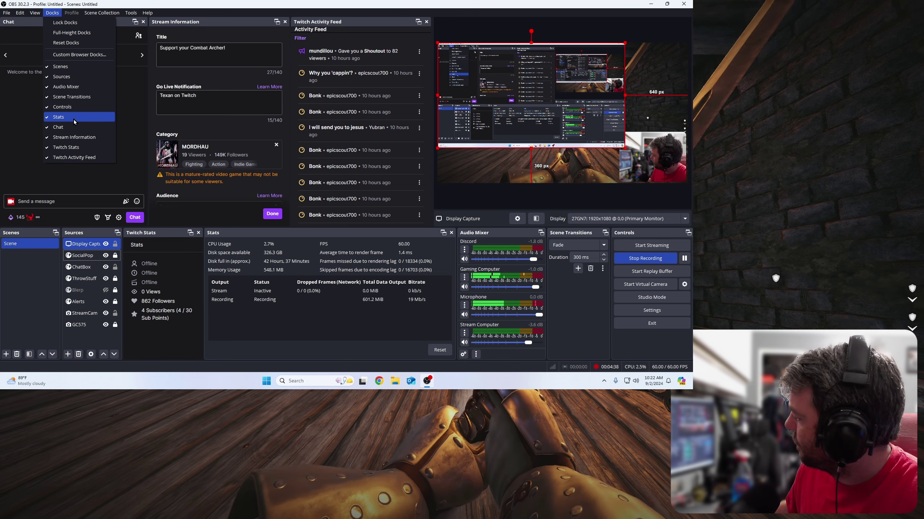
{"action": "left_click", "coordinate": [52, 13]}
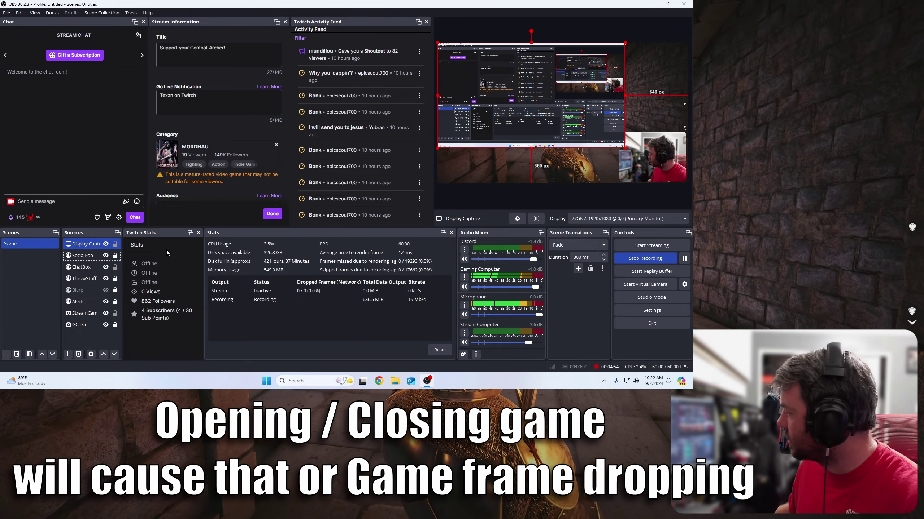
{"action": "right_click", "coordinate": [90, 244]}
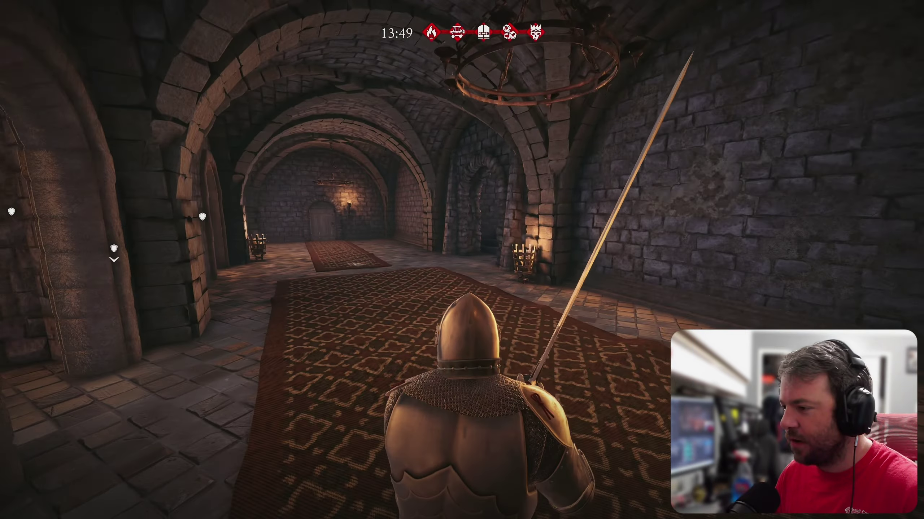
{"action": "key", "text": "Escape"}
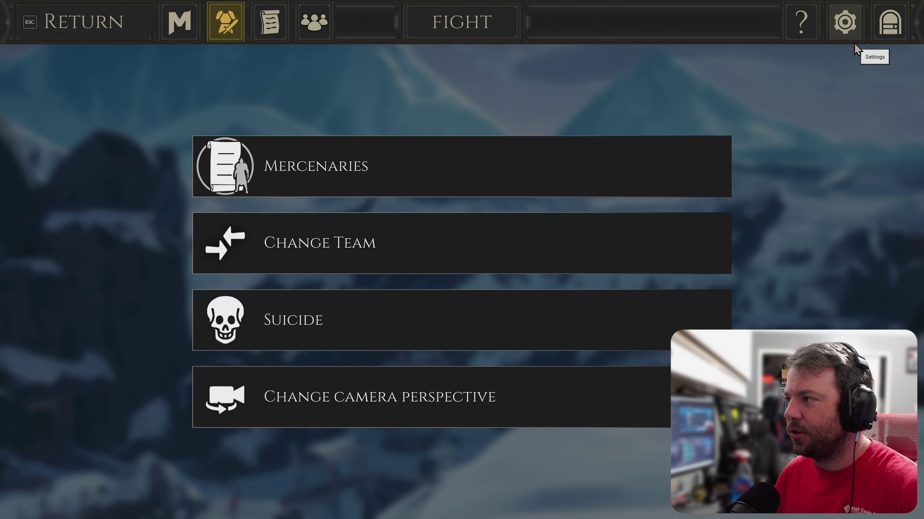
View Mordhau's Video settings, then walk the knight through the halls to the snowy gateway
{"action": "left_click", "coordinate": [844, 23]}
{"action": "left_click", "coordinate": [290, 58]}
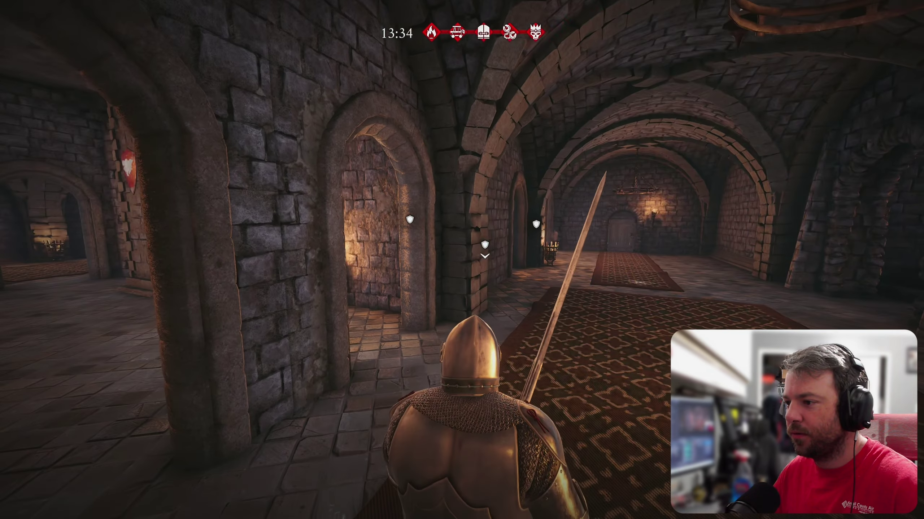
{"action": "key", "text": "w"}
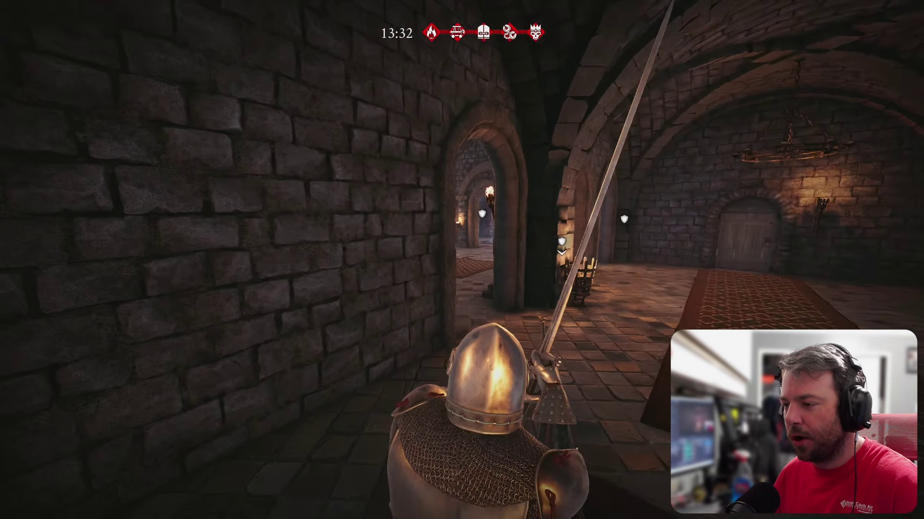
{"action": "key", "text": "w"}
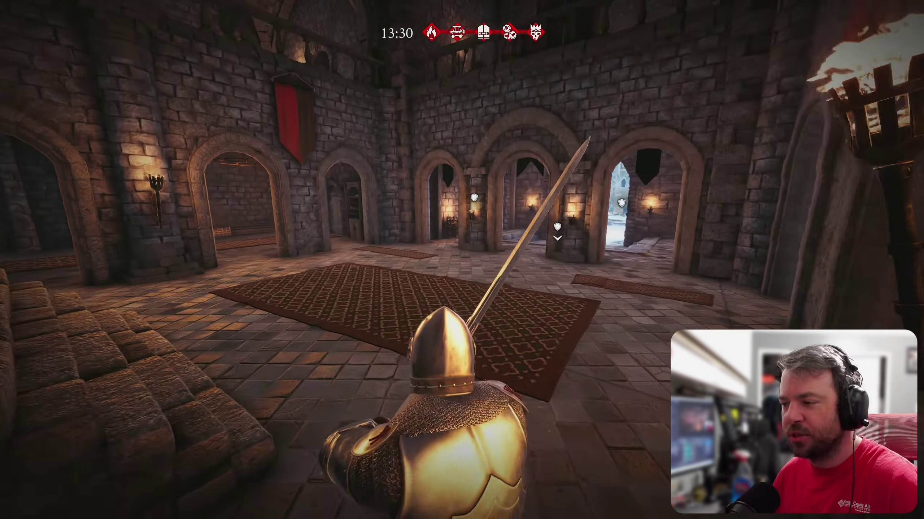
{"action": "key", "text": "w"}
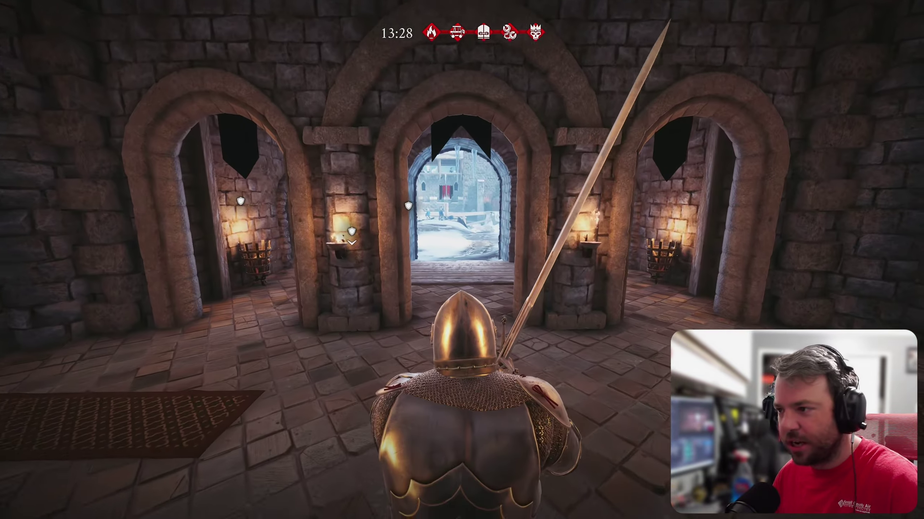
{"action": "key", "text": "w"}
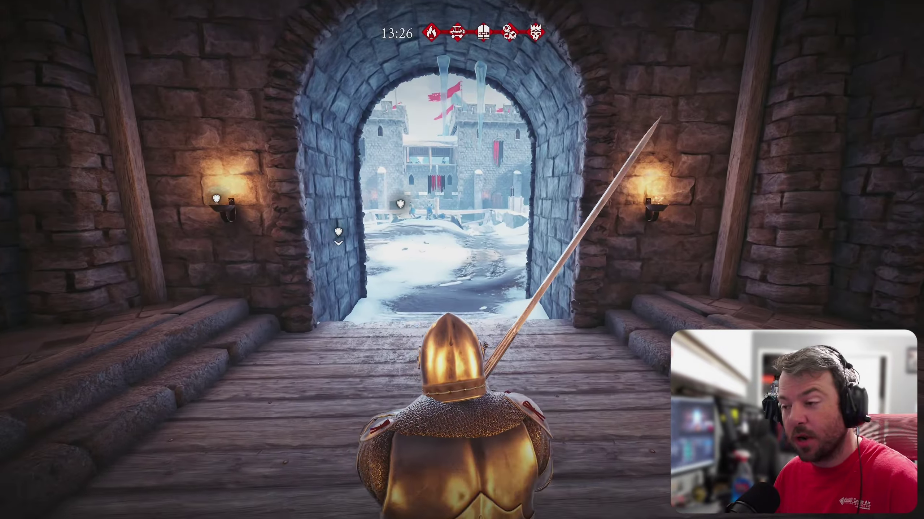
{"action": "key", "text": "w"}
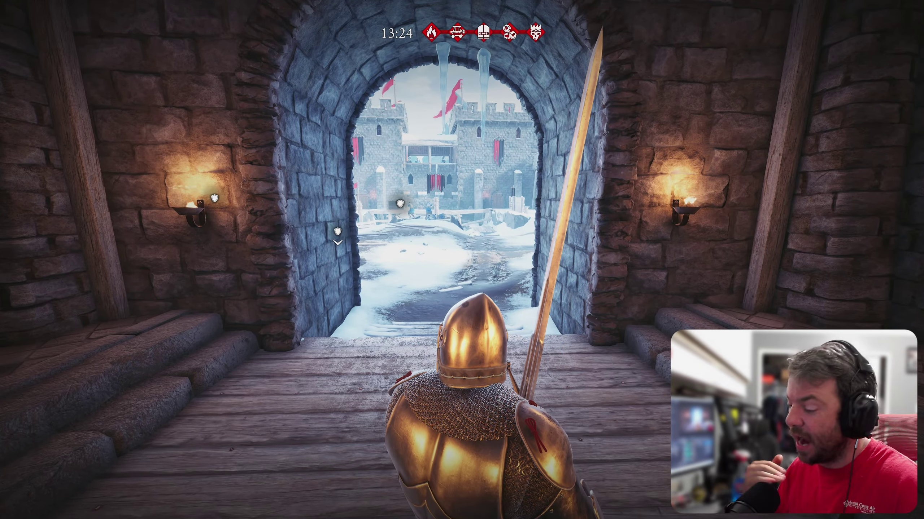